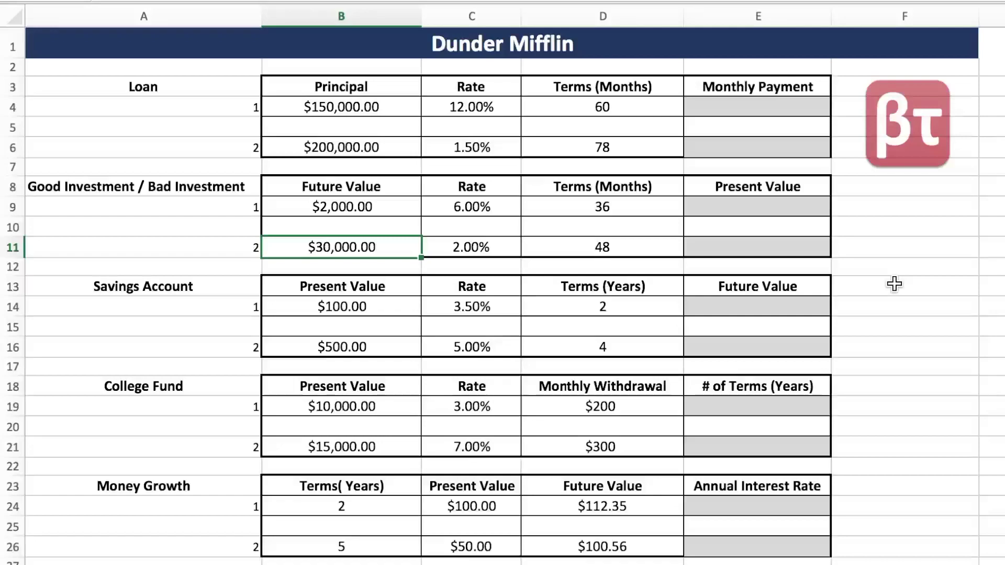
Enter =PMT(C4/12,D4,-B4) in E4 so the first loan's monthly payment shows $3,336.67.
click(787, 110)
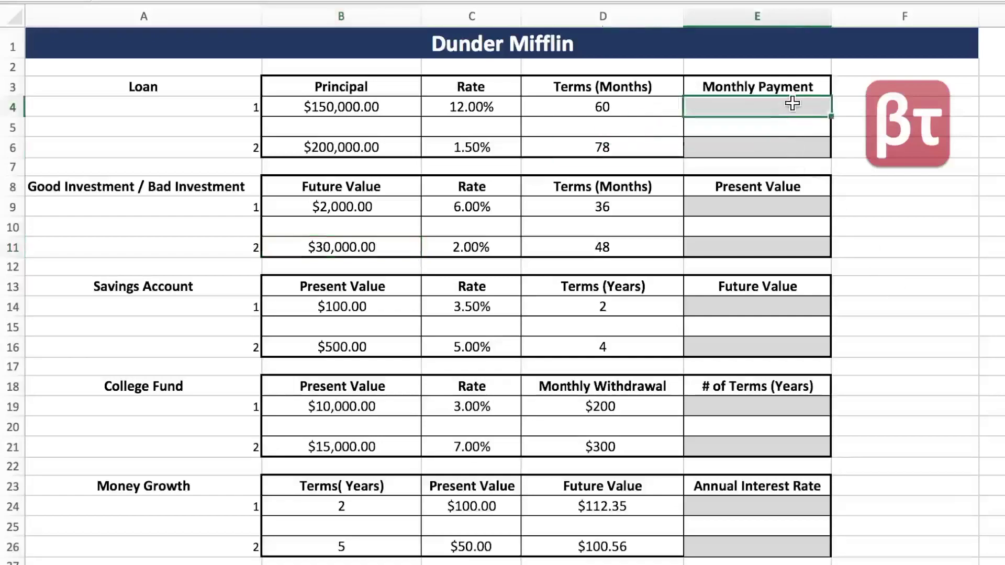
text(=PMT()
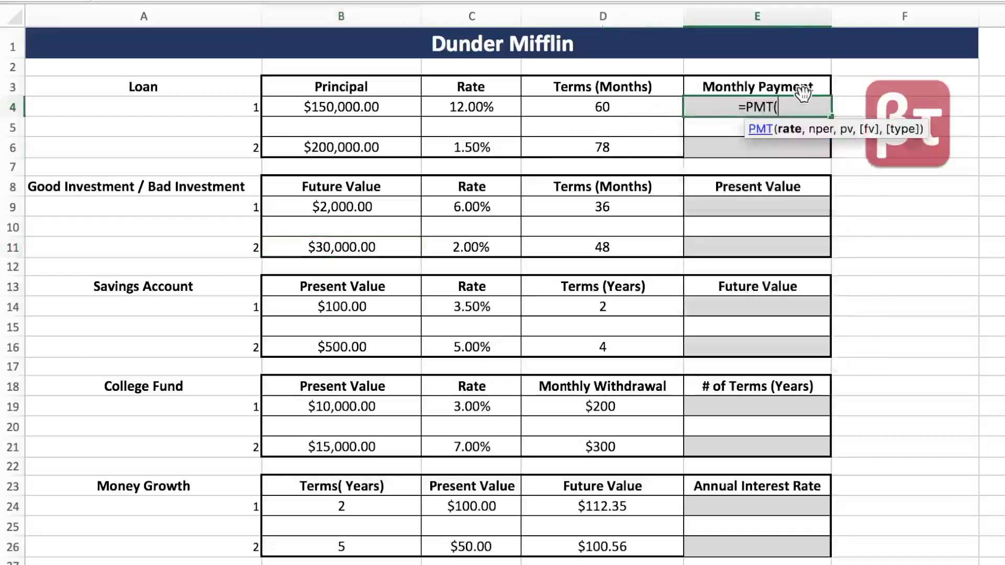
click(460, 103)
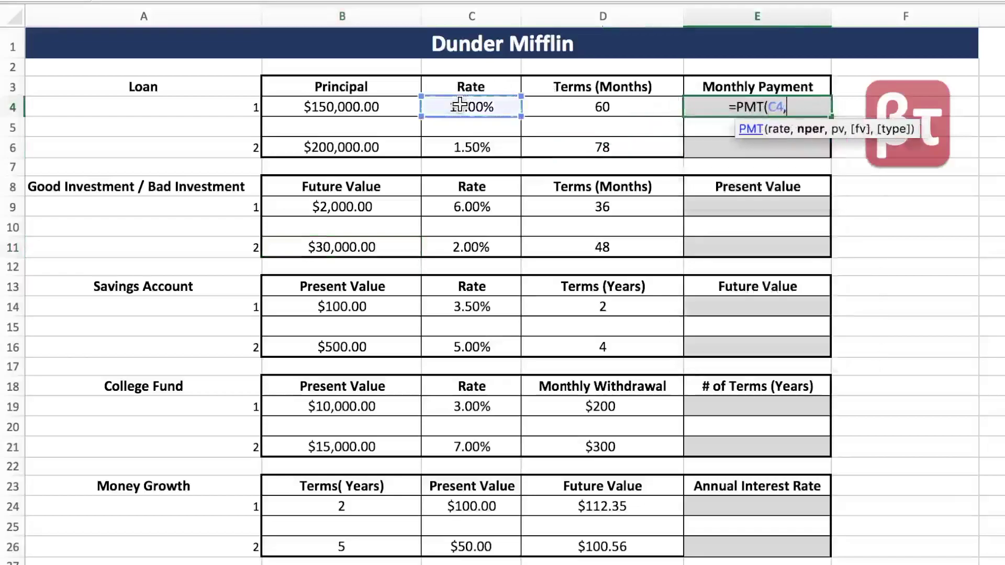
text(/12)
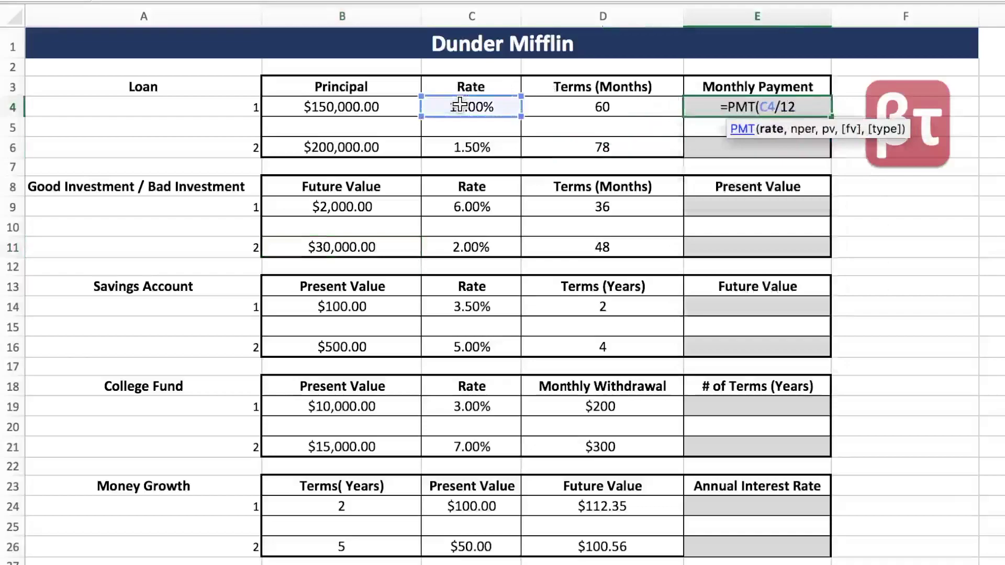
text(,)
click(539, 116)
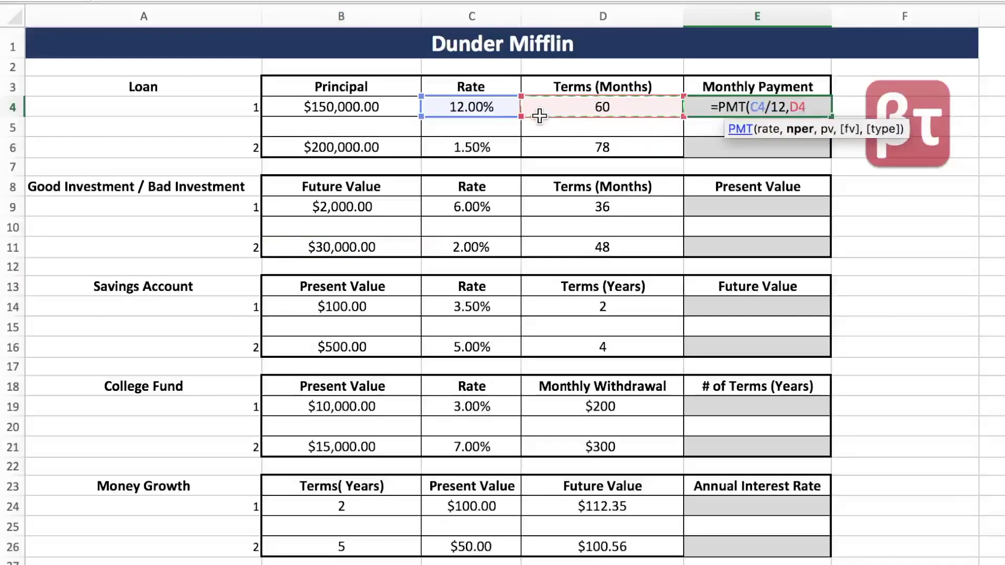
text(,)
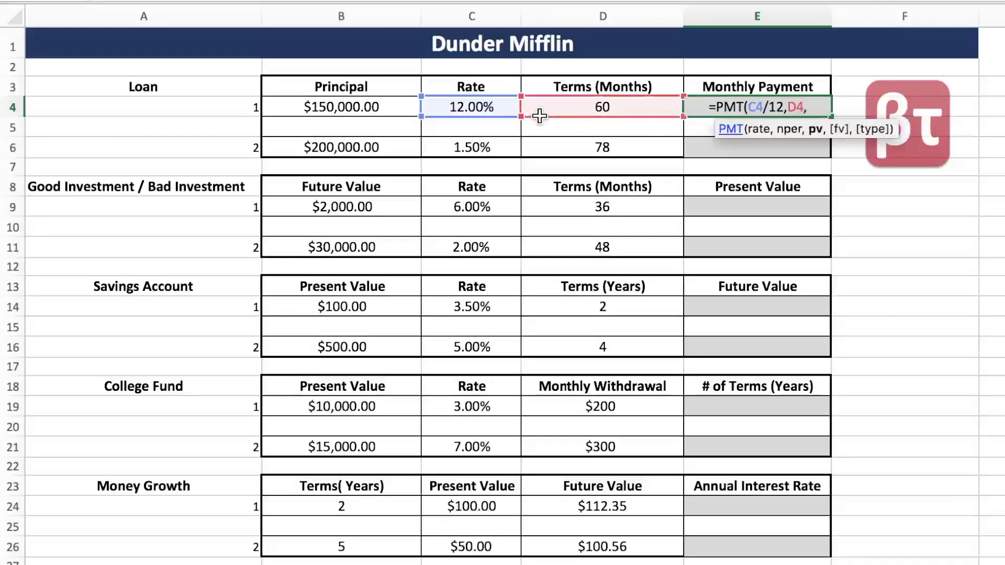
text(-)
click(385, 107)
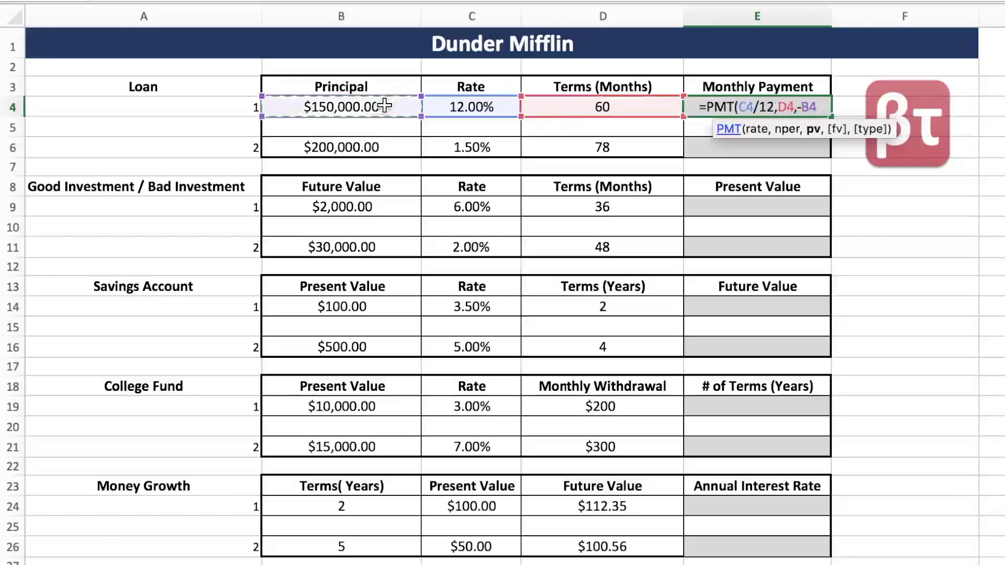
text())
key(Return)
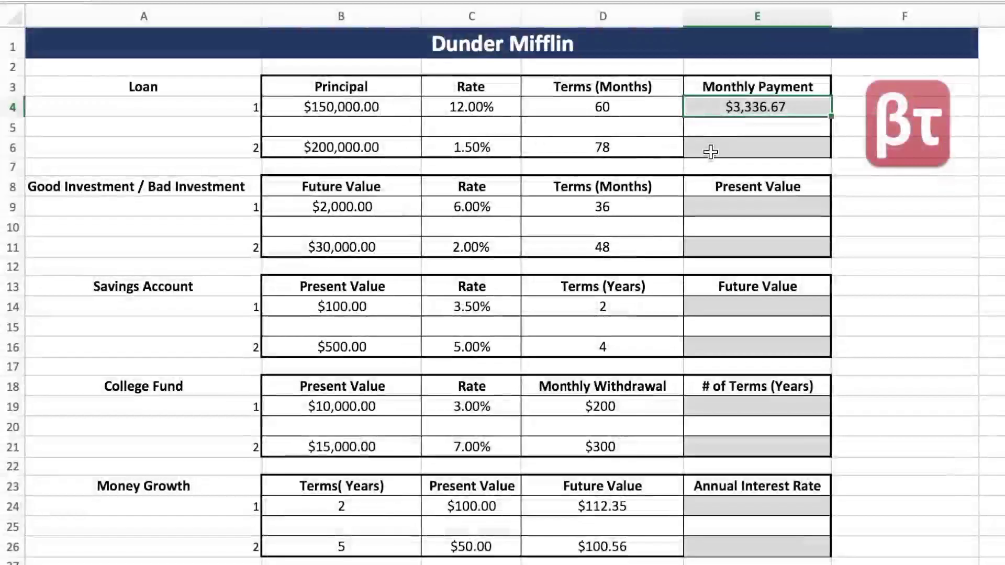
Enter =PMT(C6/12,D6,-B6) in E6 so the second loan's monthly payment shows $2,692.73.
click(726, 146)
text(=)
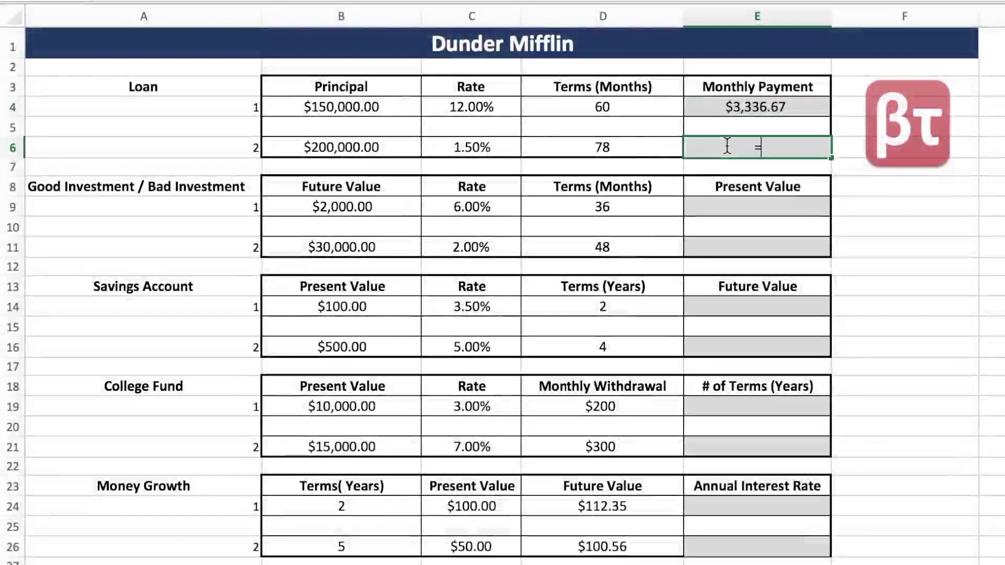
text(PMT()
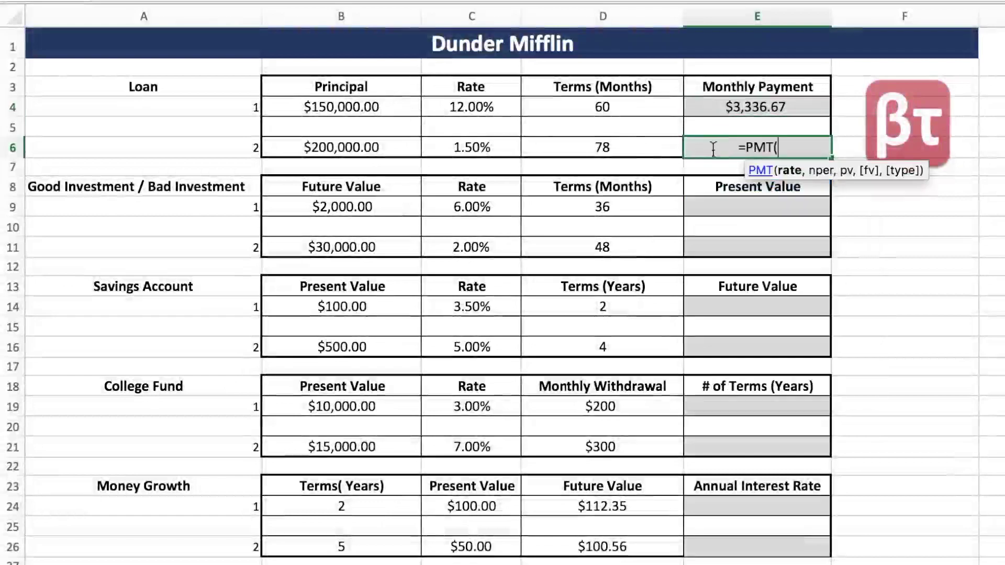
click(484, 152)
text(/12,)
click(540, 147)
text(,-)
click(376, 140)
text())
key(Return)
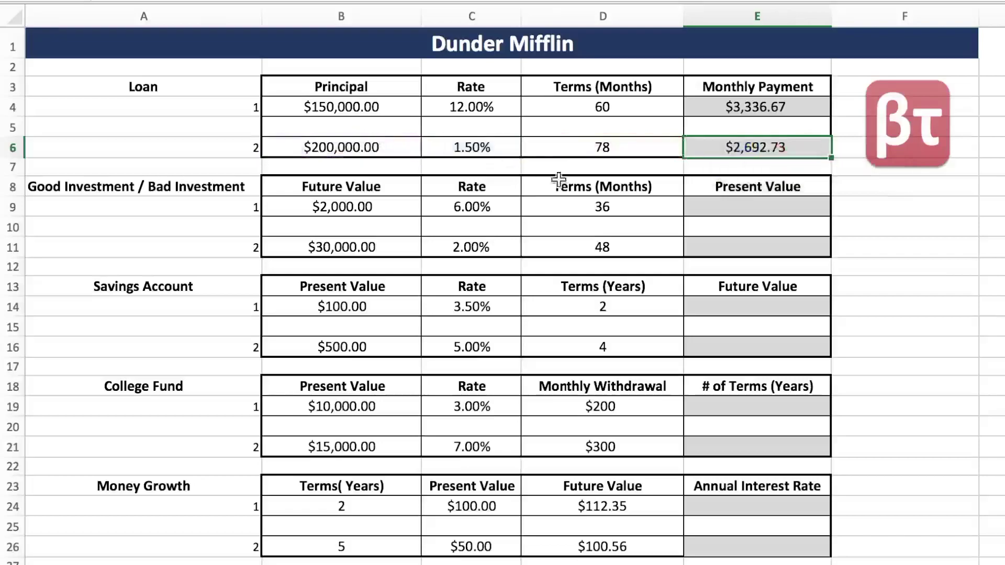
click(766, 215)
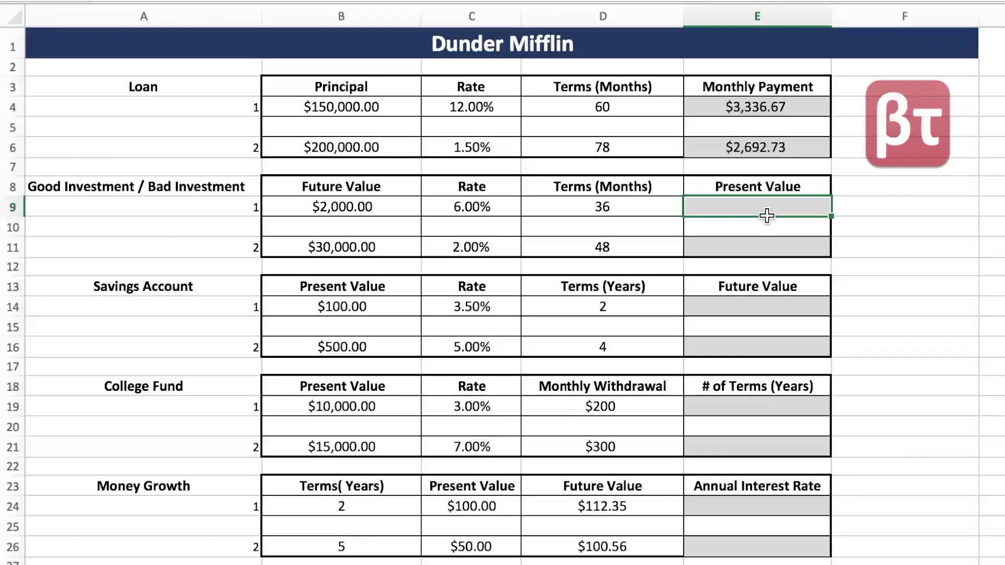
Enter =PV(C9,D9/12,,B9) in E9, from the $2,000.00 future value at 6.00% over 36 months.
text(=PV()
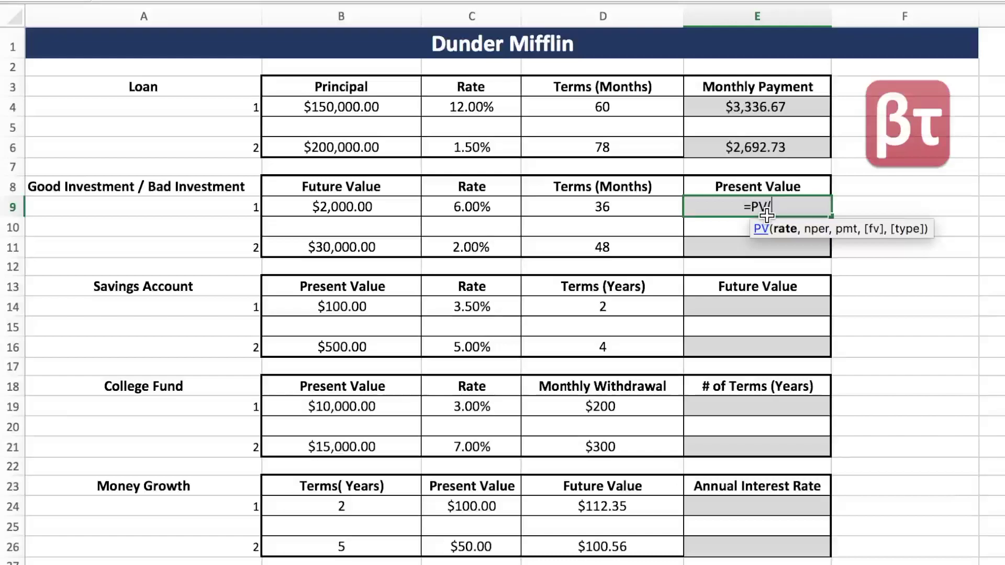
click(489, 211)
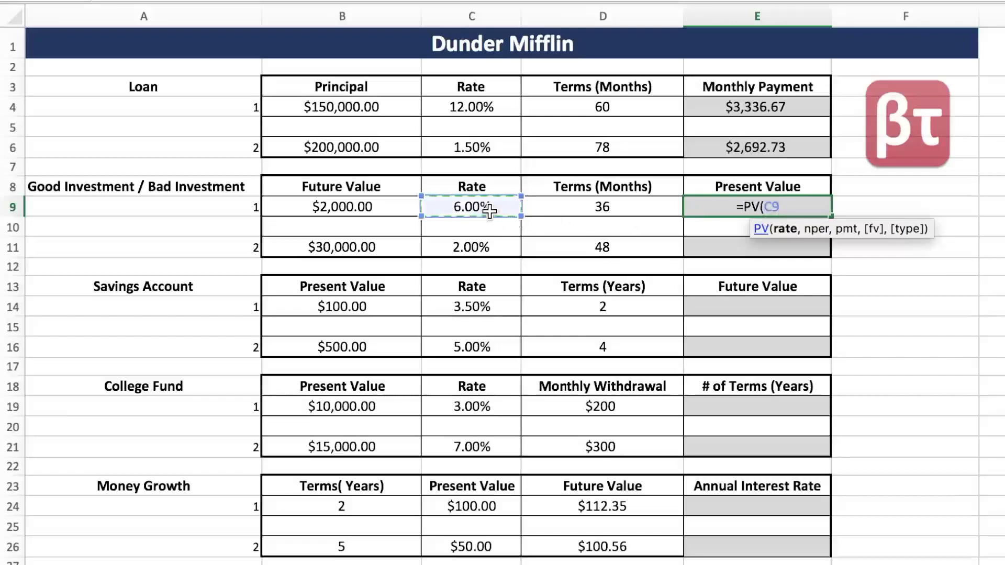
text(,)
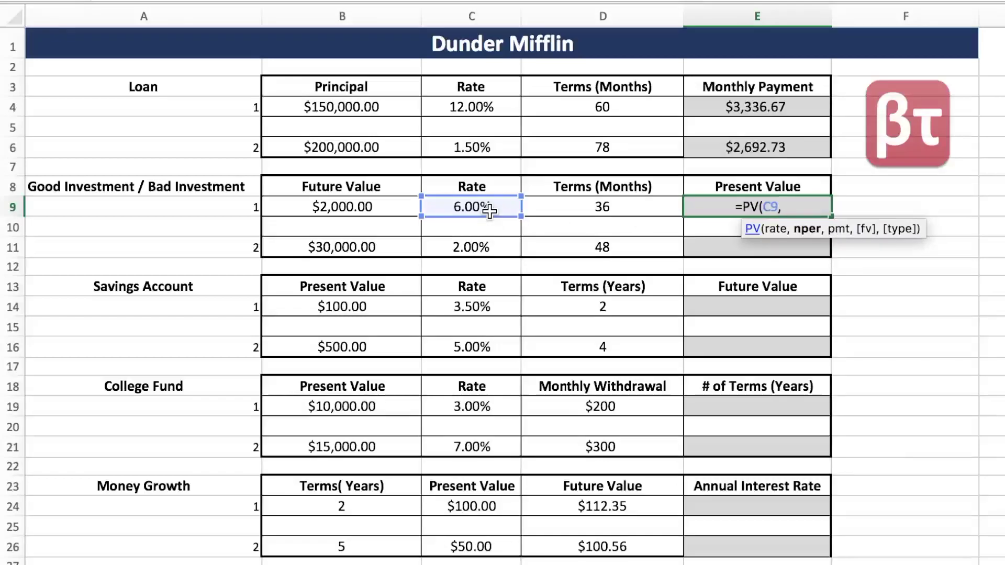
click(541, 211)
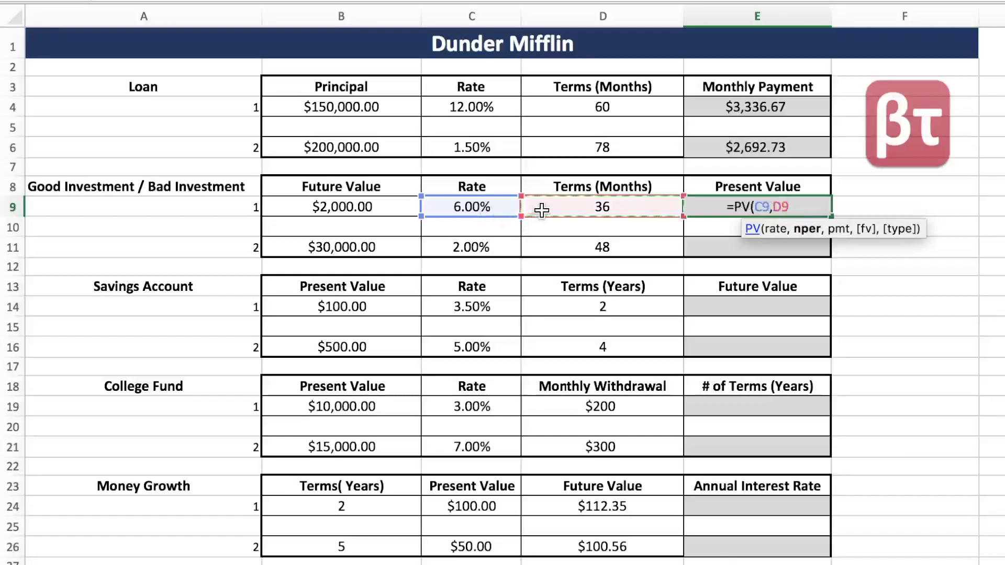
text(/12,)
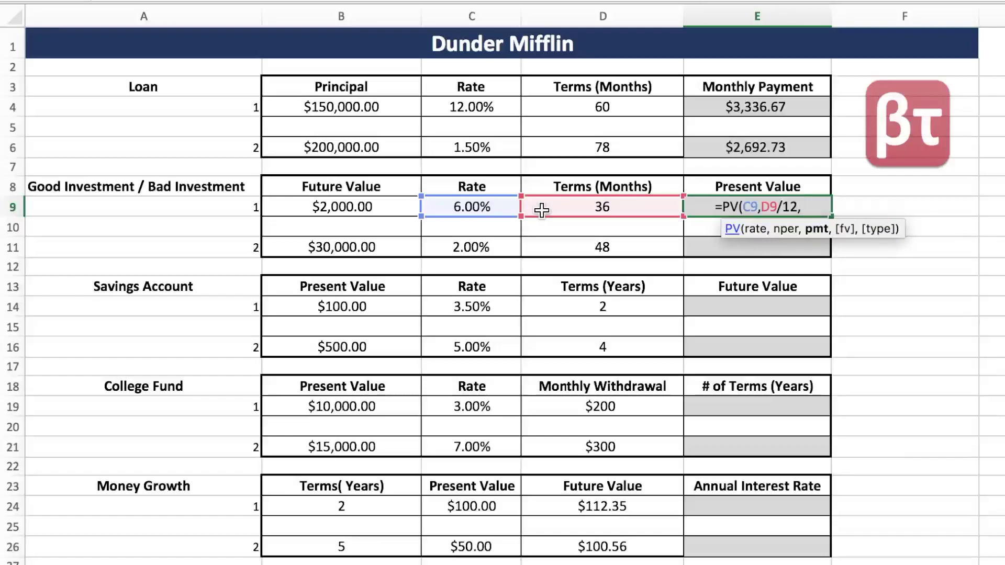
text(,)
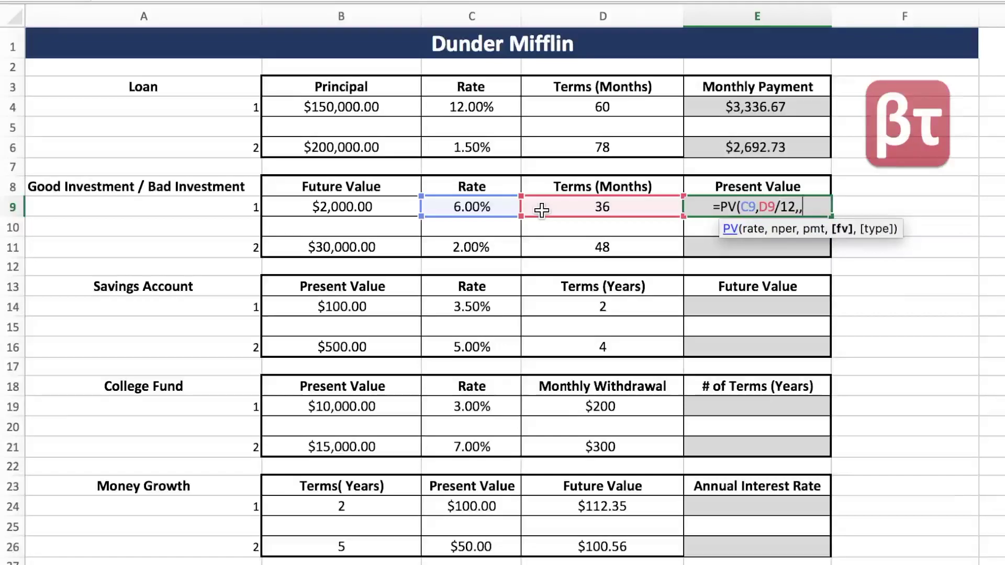
click(385, 209)
key(Return)
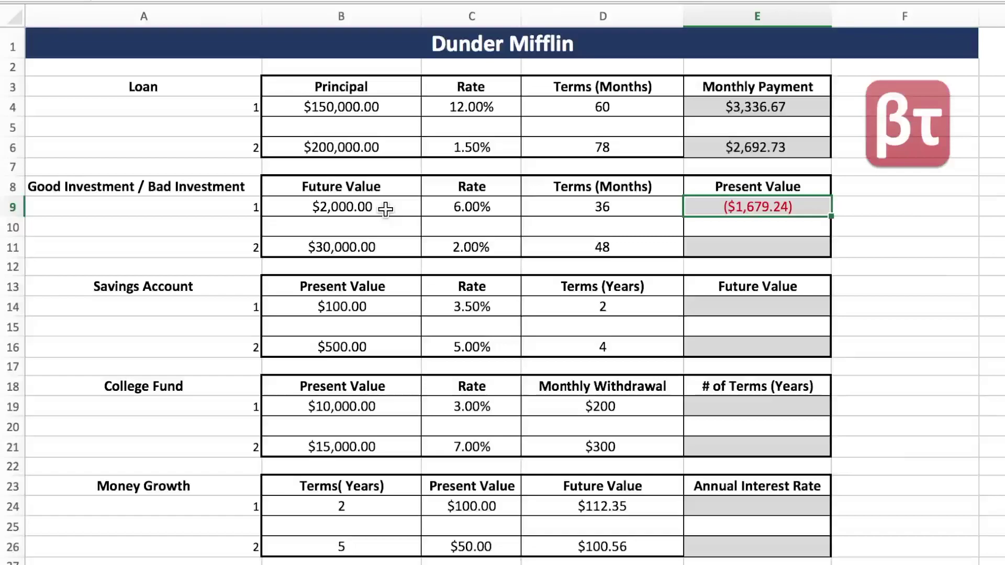
Enter =PV(C11,D11/12,,B11) in E11, from $30,000.00 at 2.00% over 48 months.
click(721, 251)
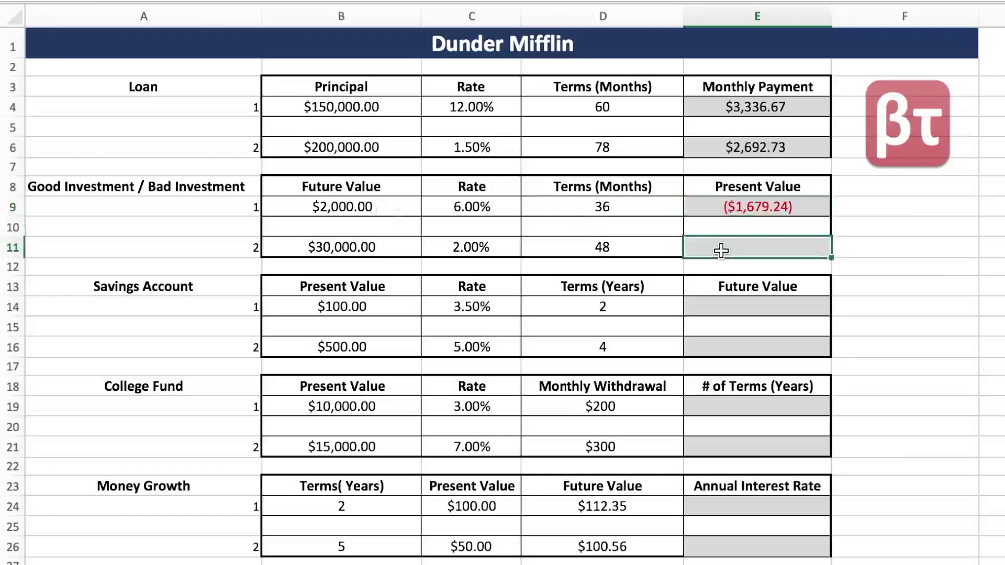
text(=PV()
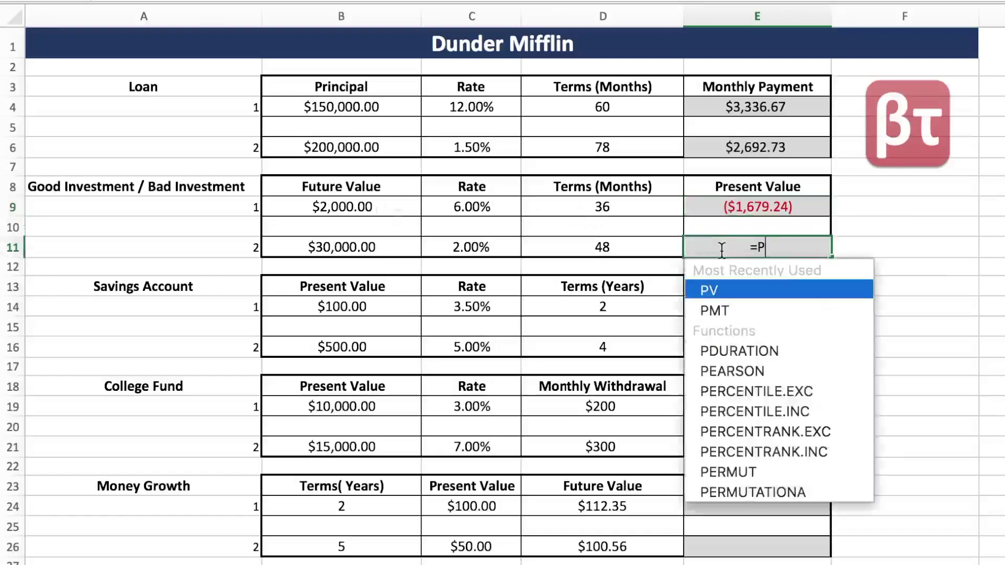
click(461, 247)
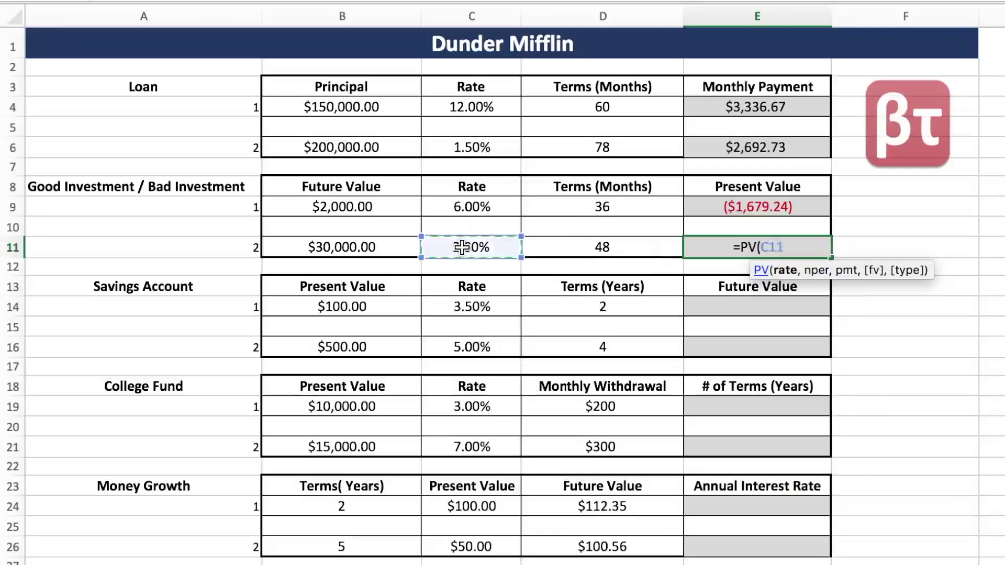
text(,)
click(545, 247)
text(/12,,)
key(BackSpace)
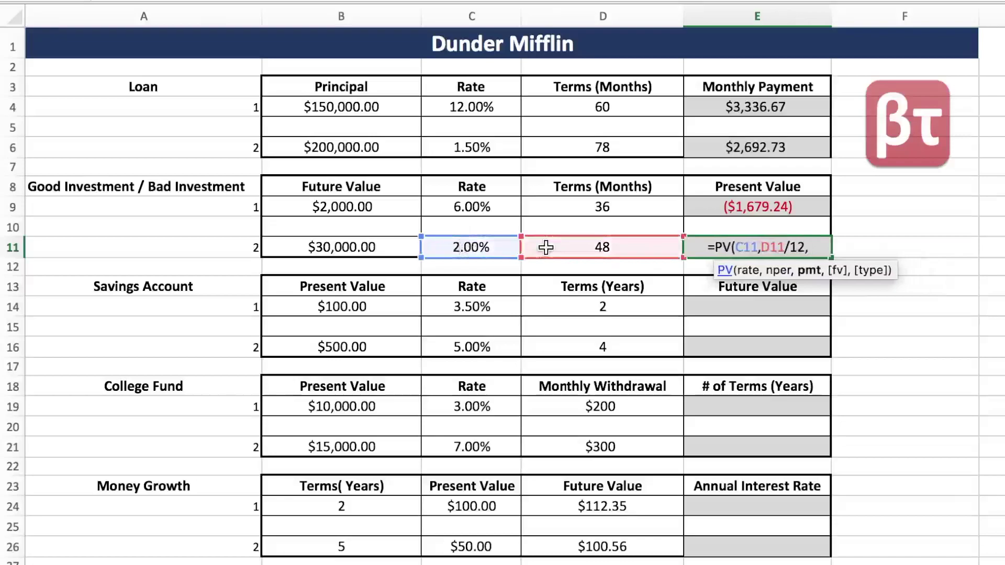
text(,)
click(320, 245)
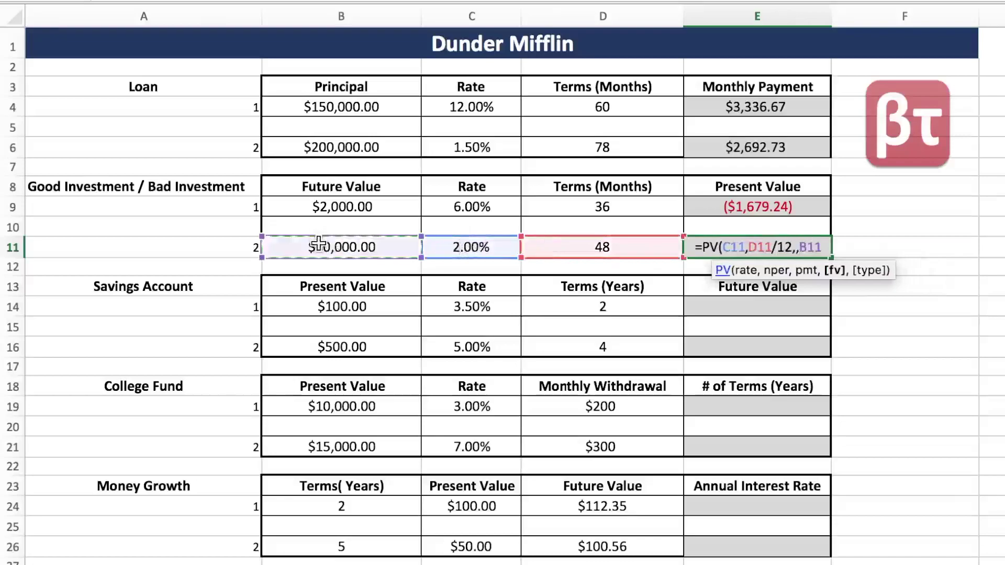
text())
key(ctrl+Return)
double_click(695, 307)
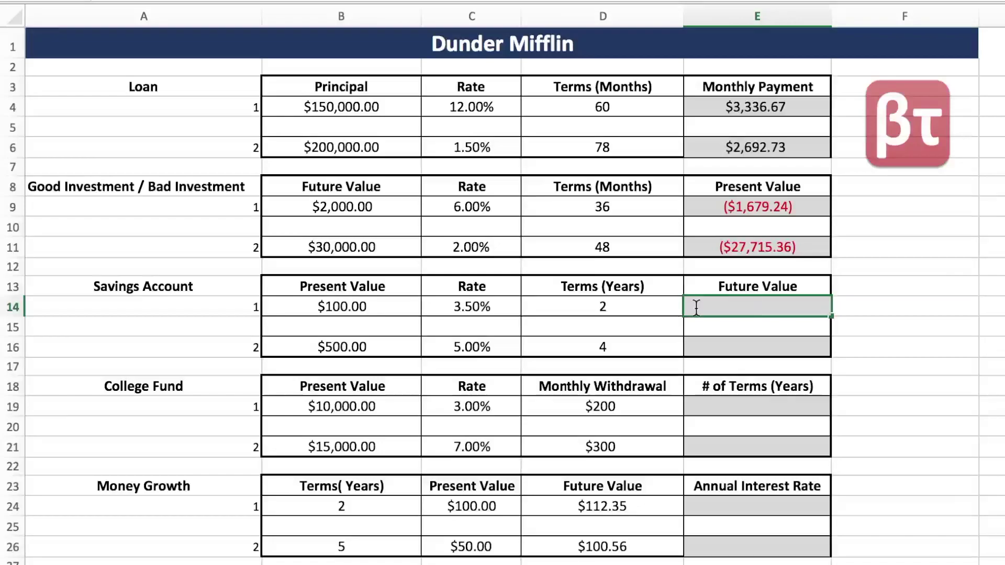
Enter =FV(C14,D14,,-B14) in E14 so the first savings account shows $107.12.
text(=FV()
click(503, 310)
text(,)
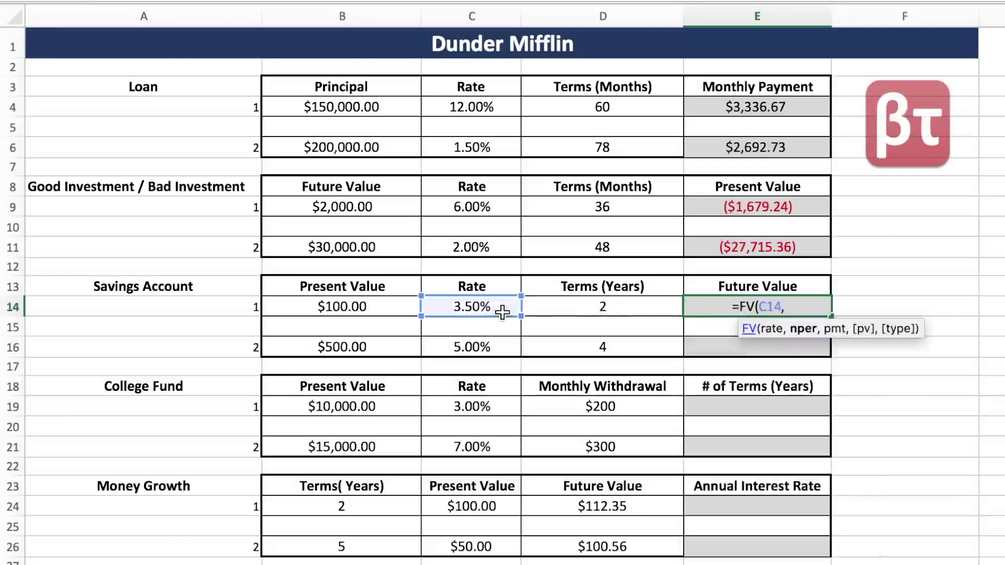
click(630, 305)
text(,,)
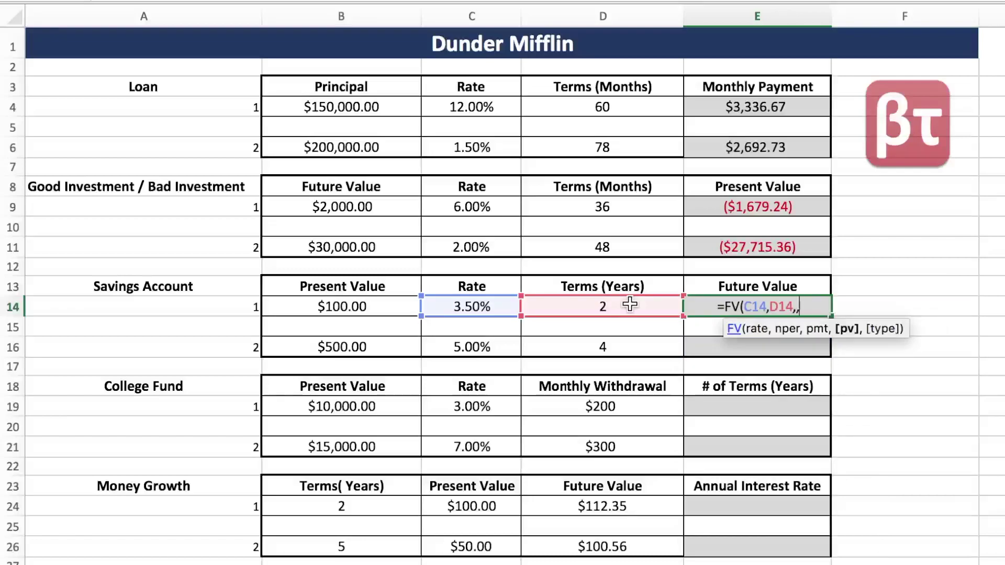
text(-)
click(382, 307)
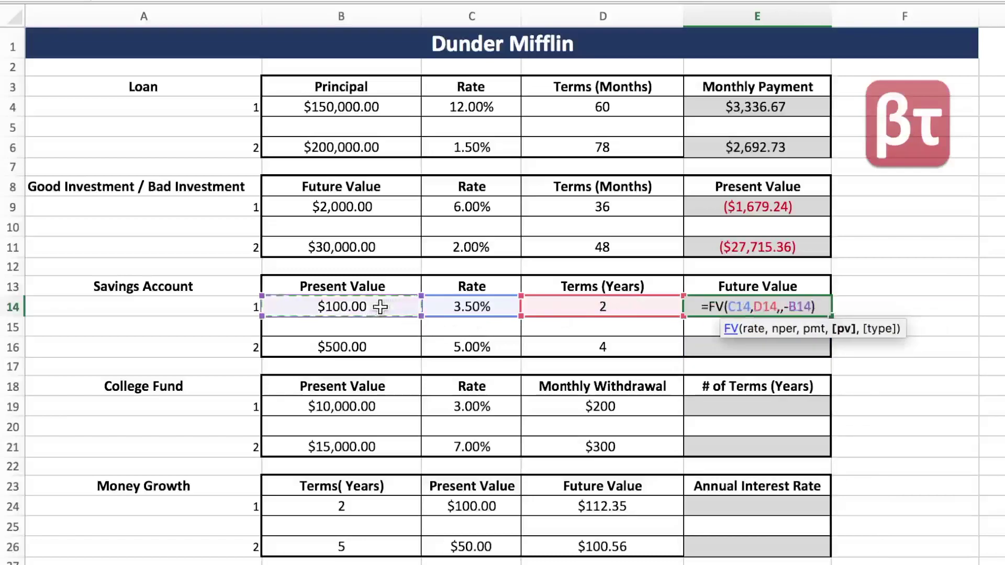
key(Return)
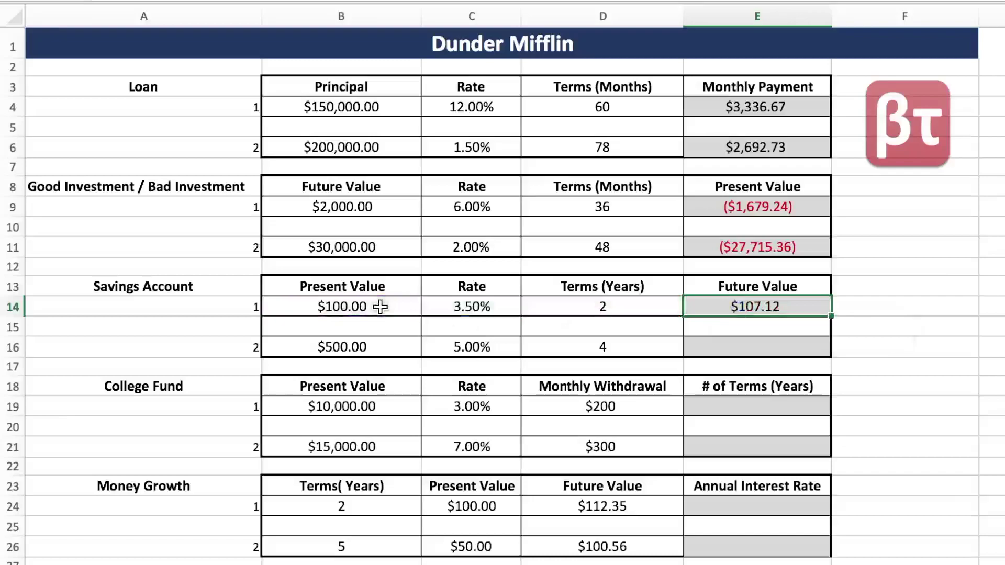
Enter =FV(C16,D16,,-B16) in E16 so the second savings account shows $607.75.
click(711, 353)
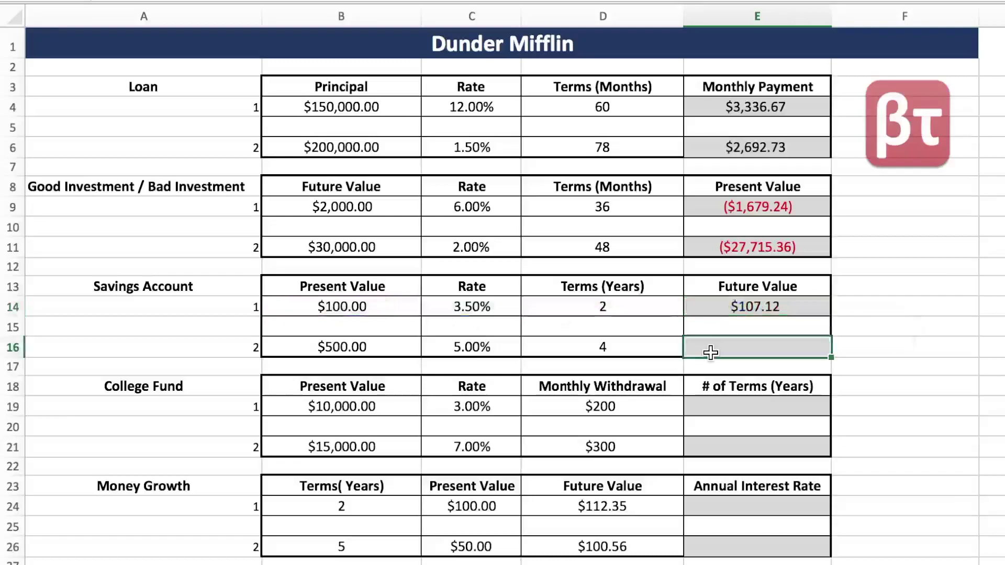
double_click(711, 353)
text(=FV()
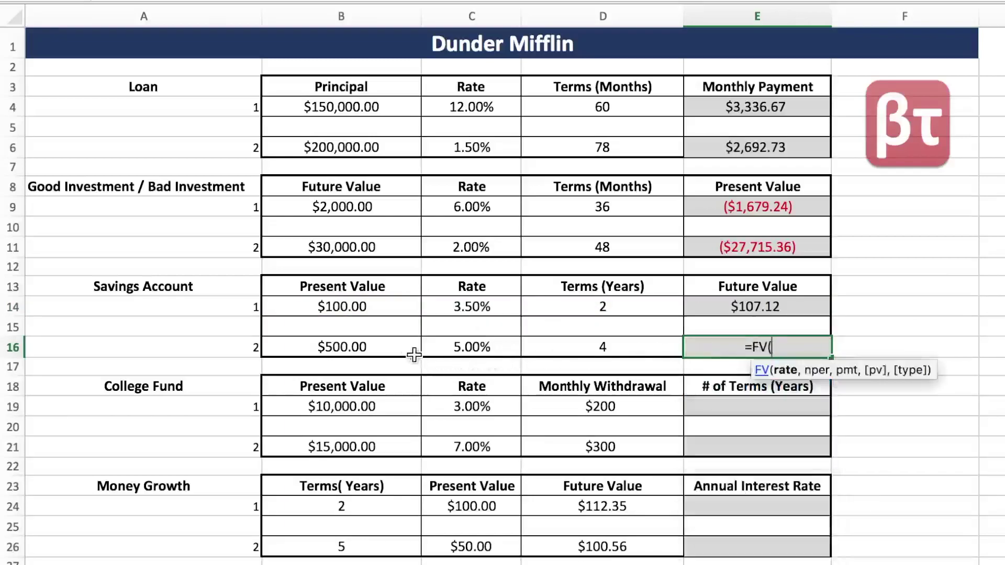
click(489, 347)
text(,)
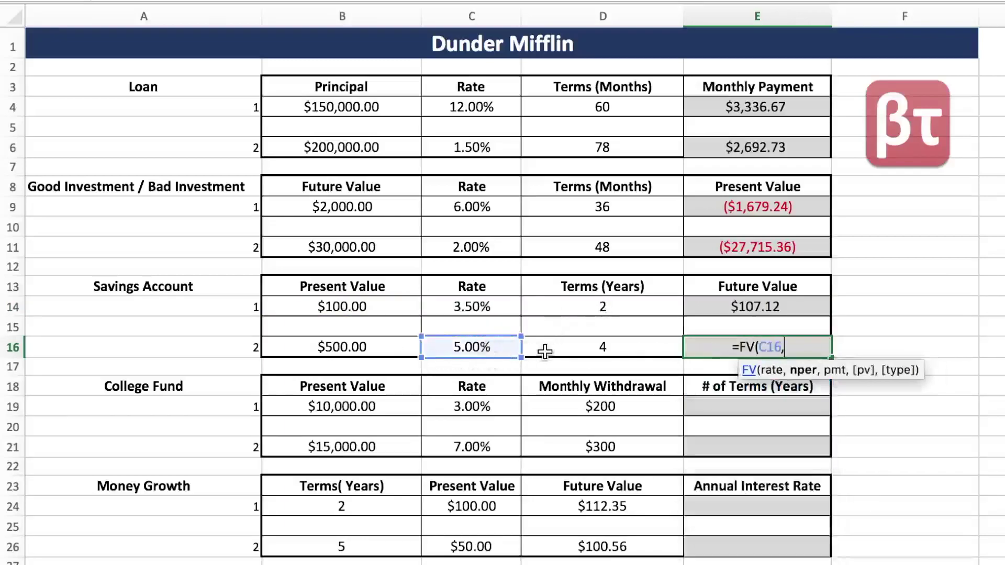
click(555, 347)
text(,,)
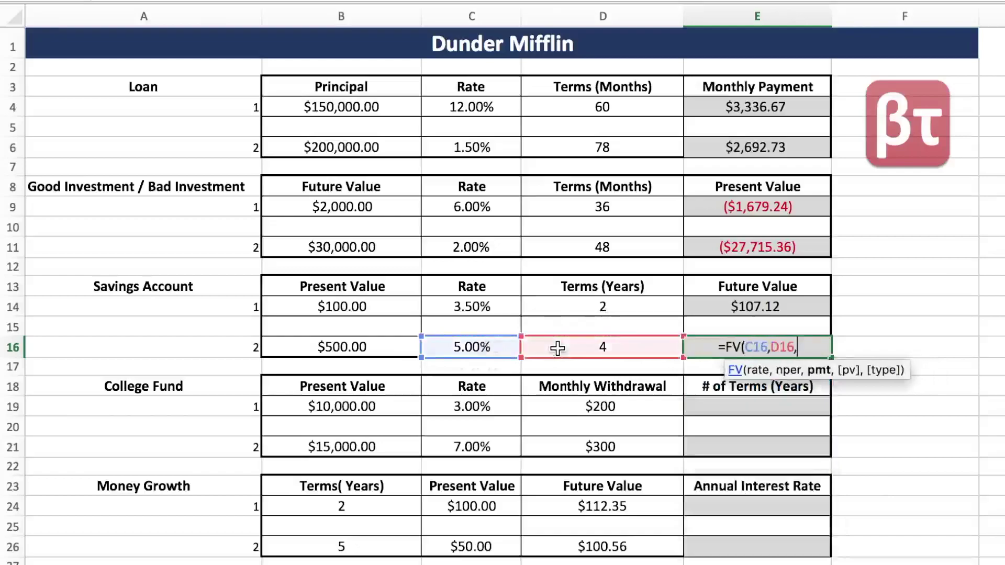
text(-)
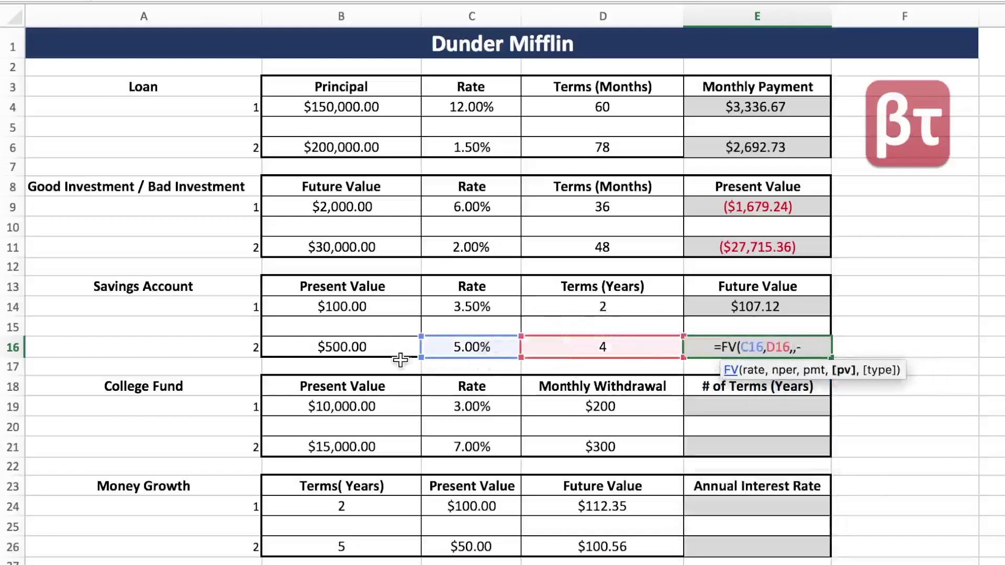
click(386, 352)
text())
key(Return)
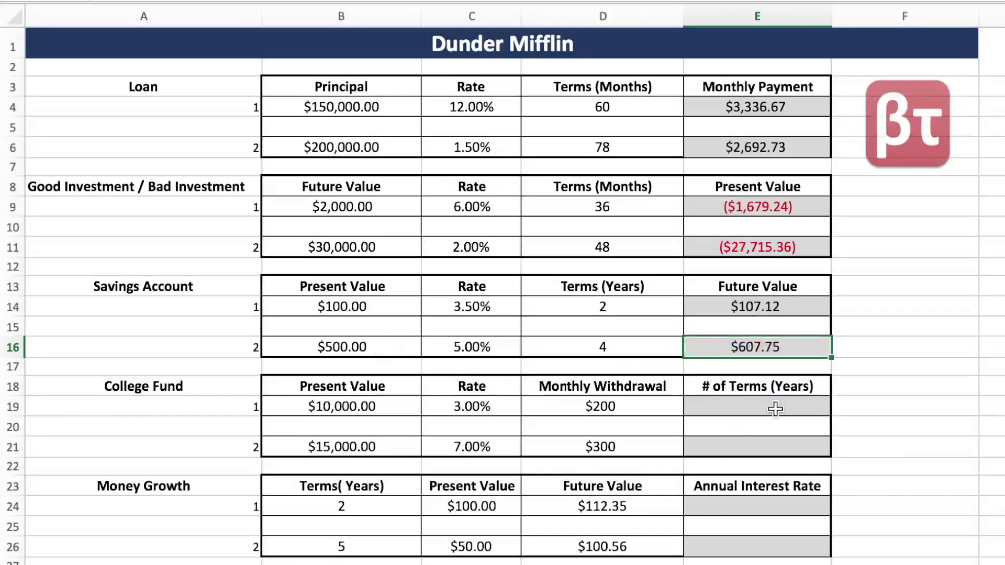
click(777, 403)
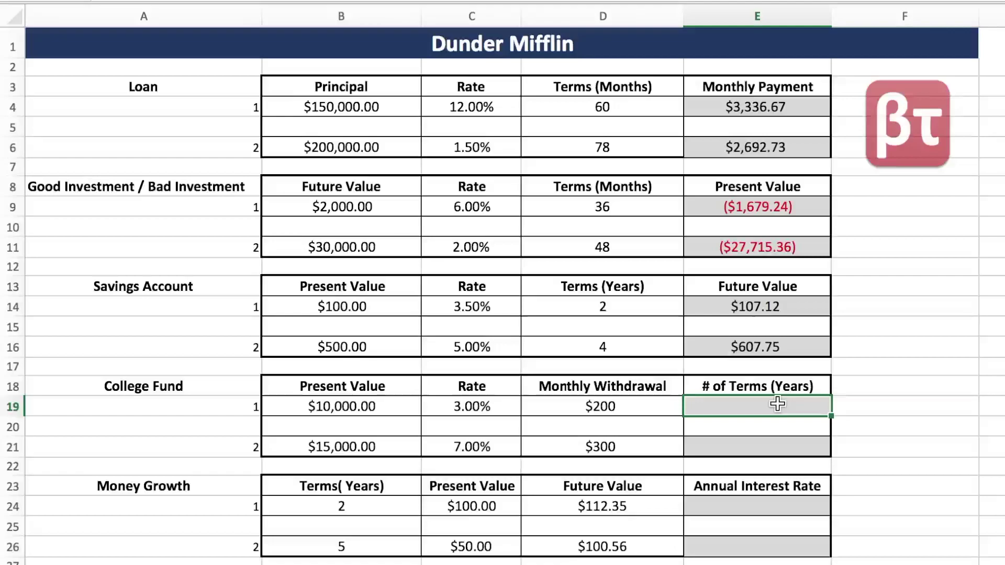
Enter =NPER(C19,D19*12,-B19) in E19, giving 4.52 years for the first college fund.
text(=NPER()
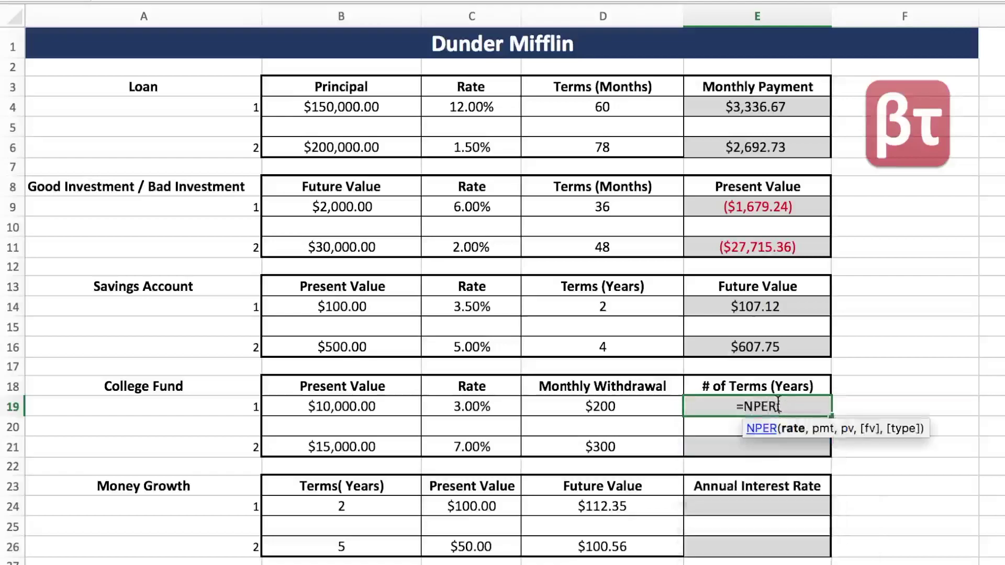
click(502, 406)
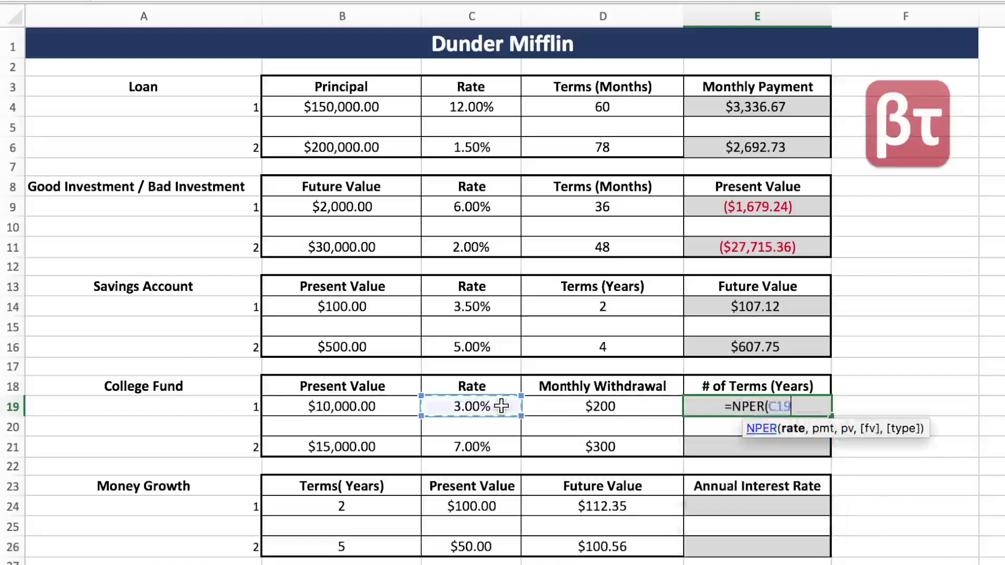
text(,)
click(550, 406)
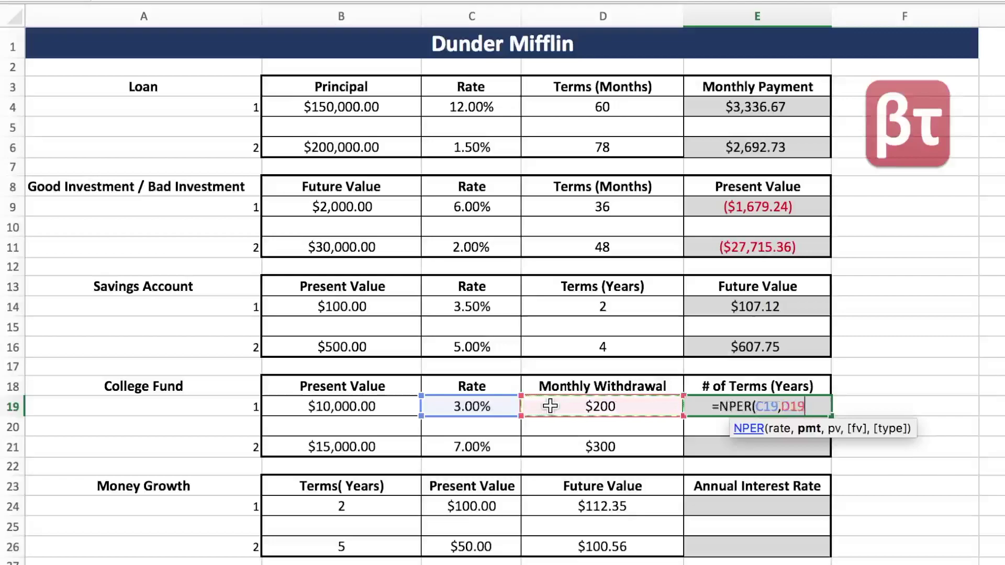
text(*12,)
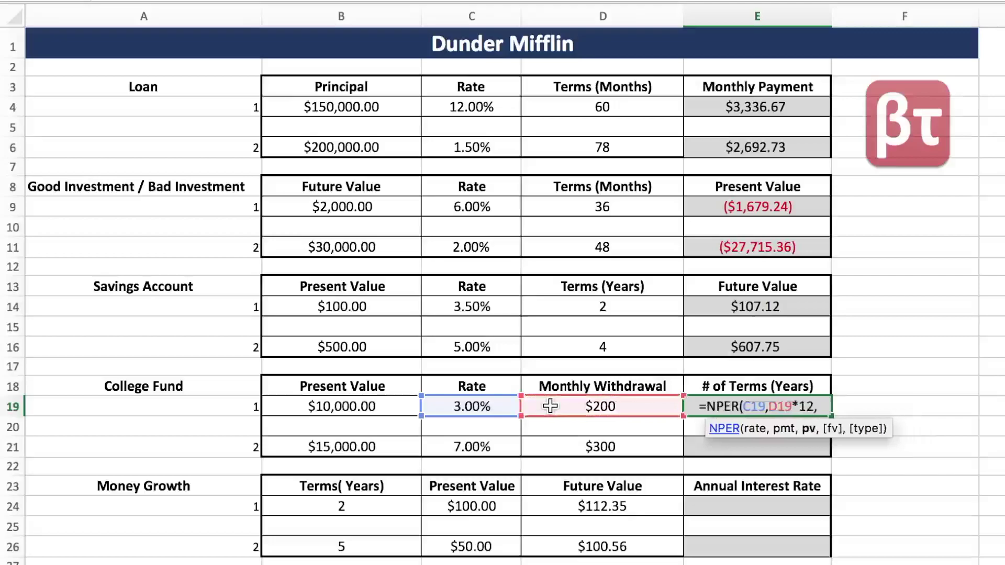
text(-)
click(313, 404)
text())
key(ctrl+Return)
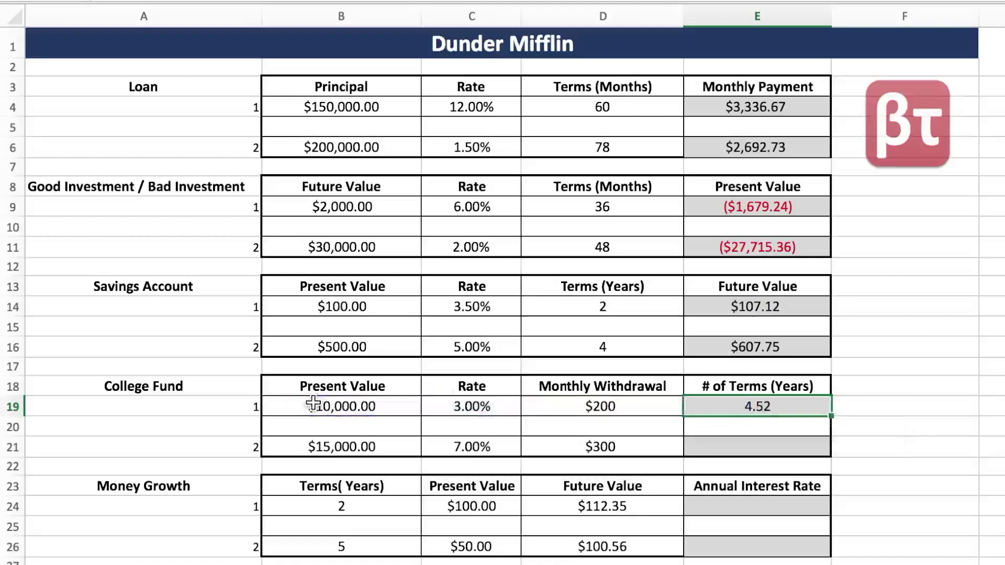
Enter =NPER(C21,D21*12,-B21) in E21, giving 5.10 years for the second college fund.
click(723, 446)
text(=NP)
key(Tab)
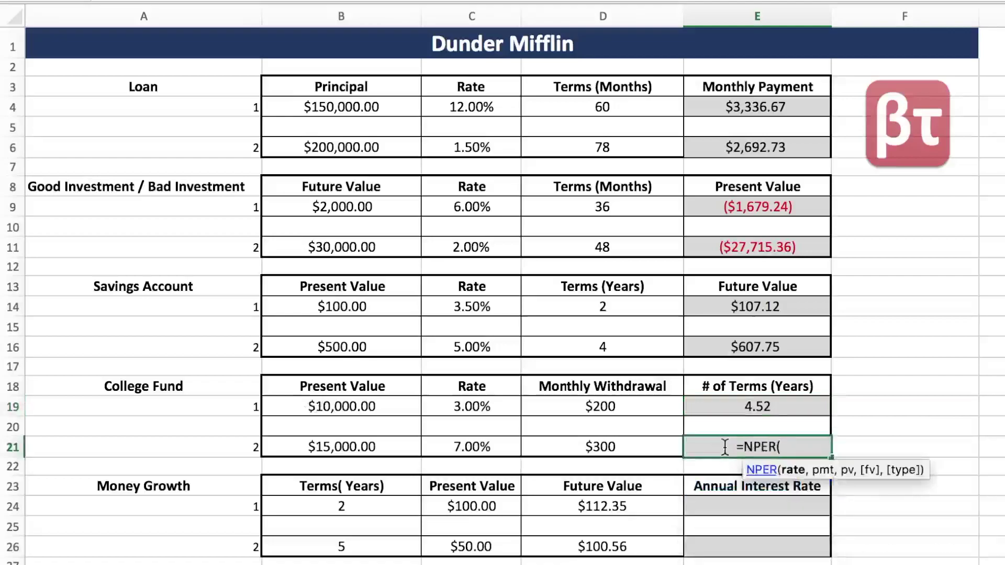
click(501, 446)
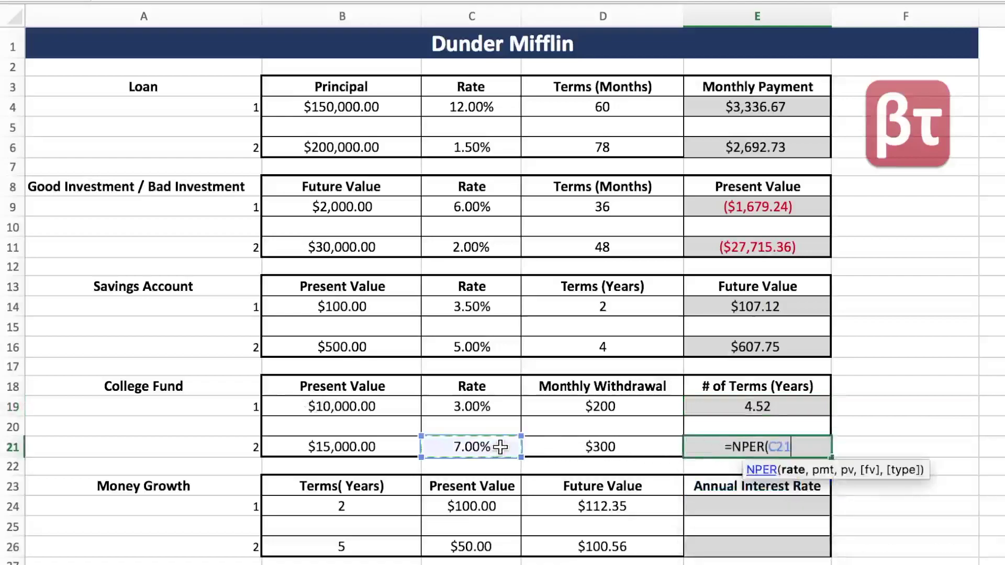
text(,)
click(575, 445)
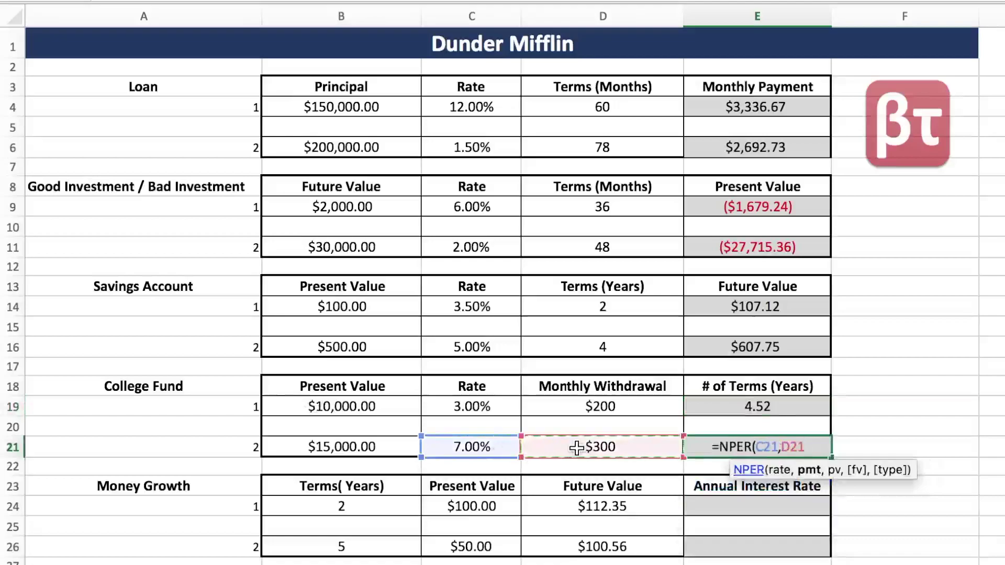
text(*12,-)
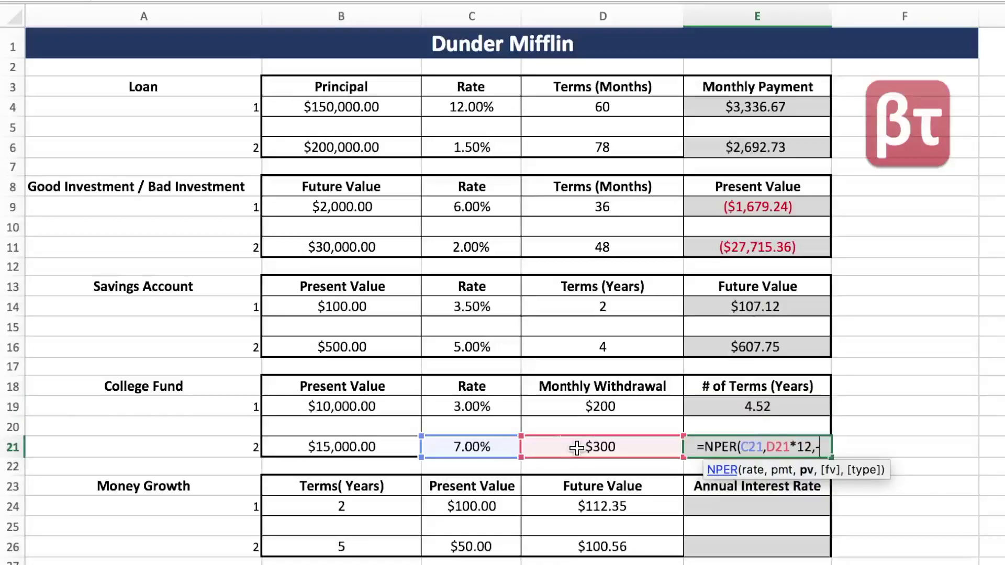
click(367, 447)
text())
key(Return)
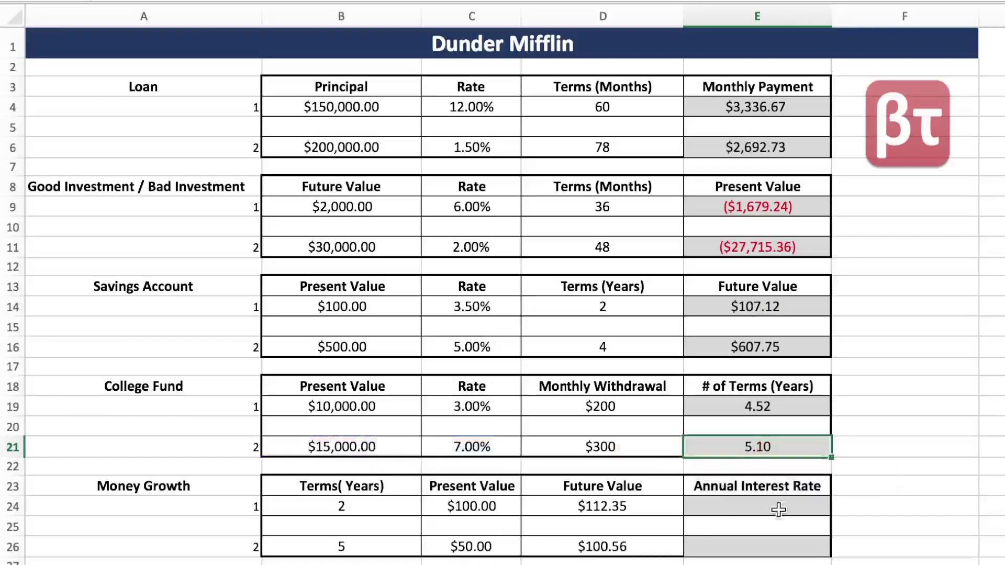
click(778, 508)
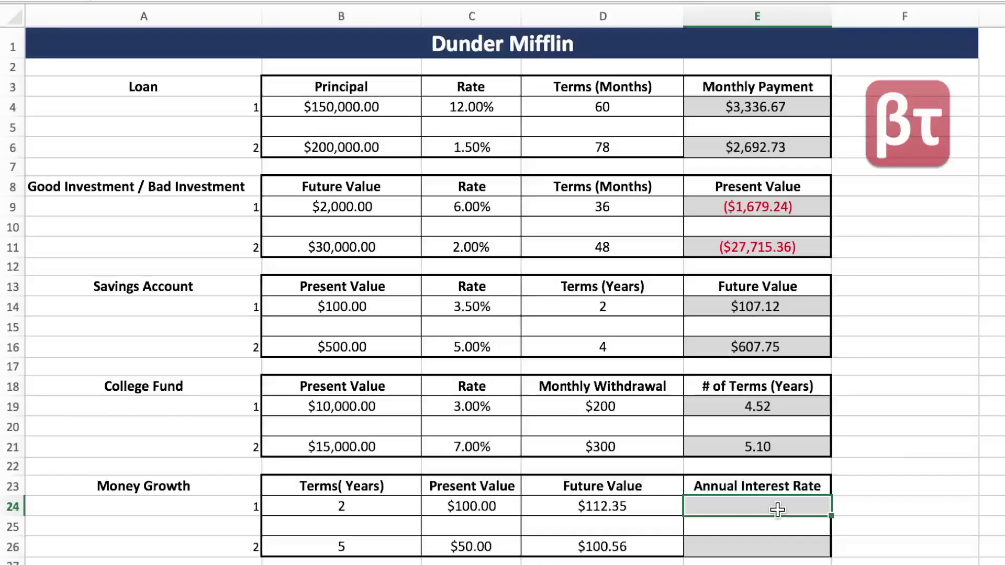
Enter =RATE(B24,,-C24,D24) in E24, giving a 6.00% annual interest rate.
text(=RATE)
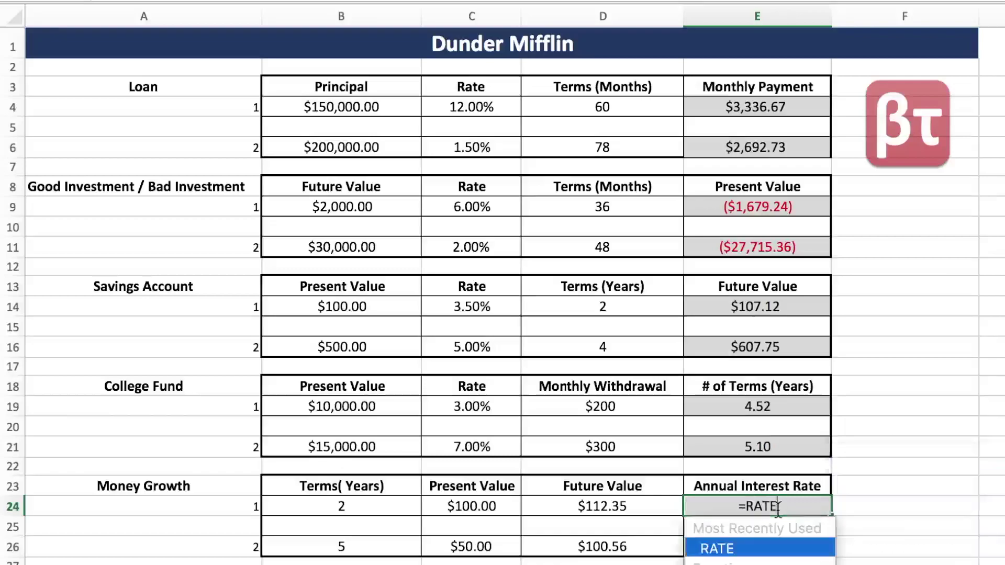
text(()
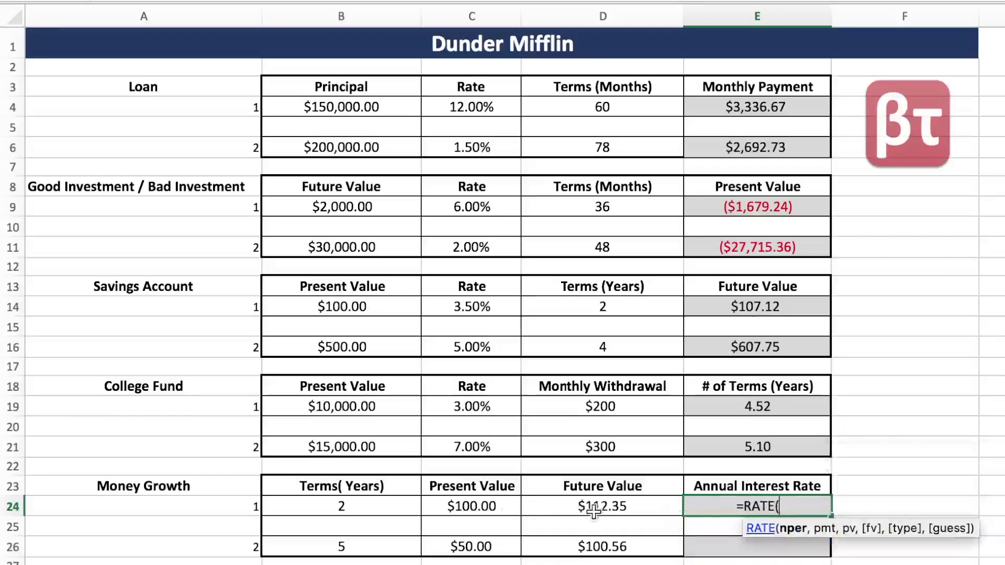
click(373, 506)
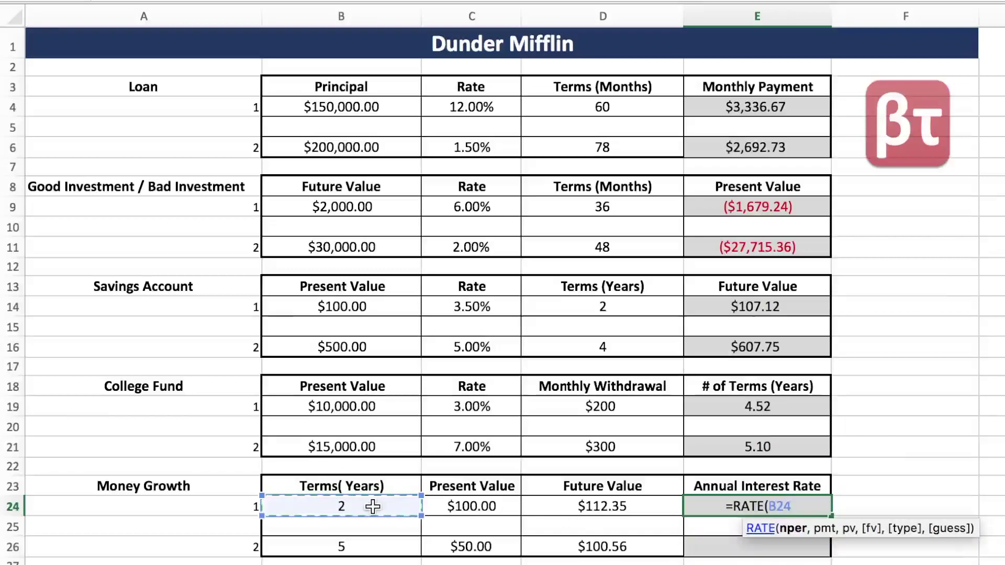
text(,)
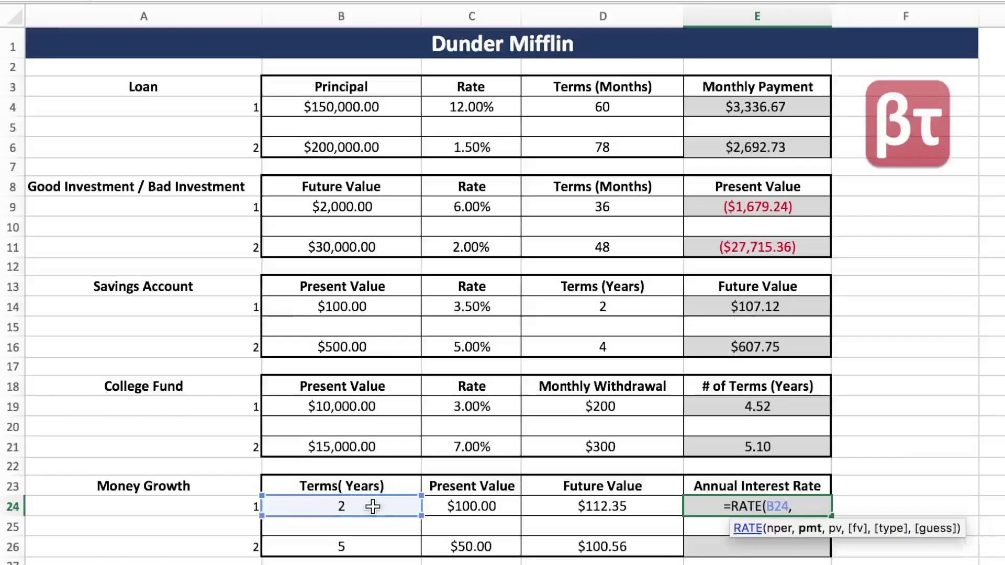
text(,-)
click(492, 505)
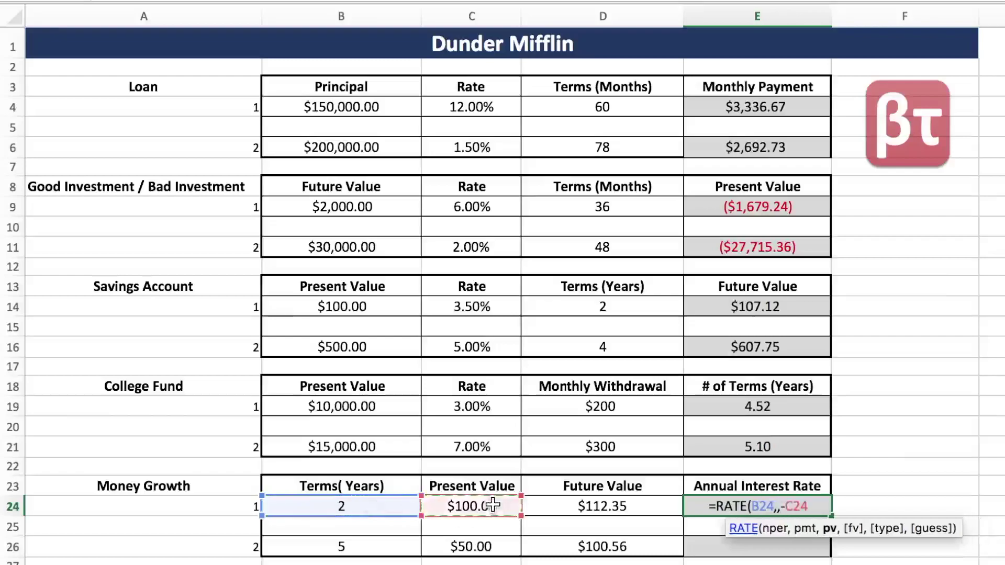
text(,)
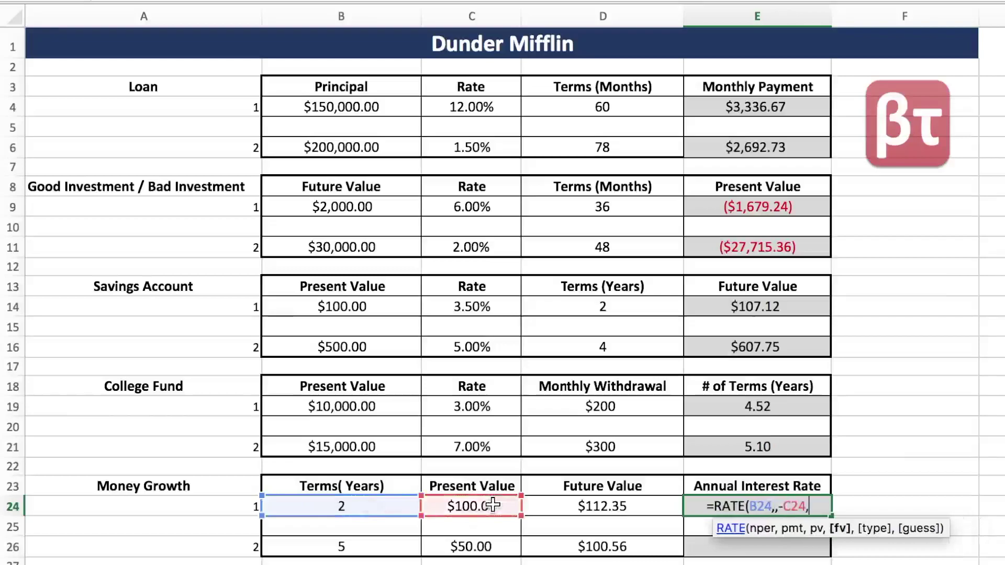
click(554, 508)
text())
key(Return)
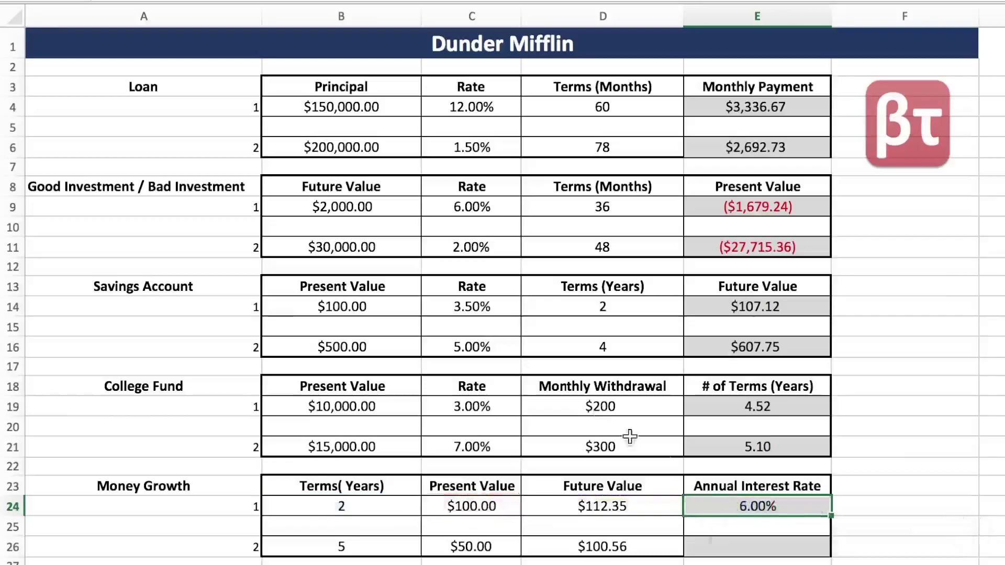
Enter =RATE(B26,,-C26,D26) in E26, giving a 15.00% annual interest rate.
click(793, 541)
text(=)
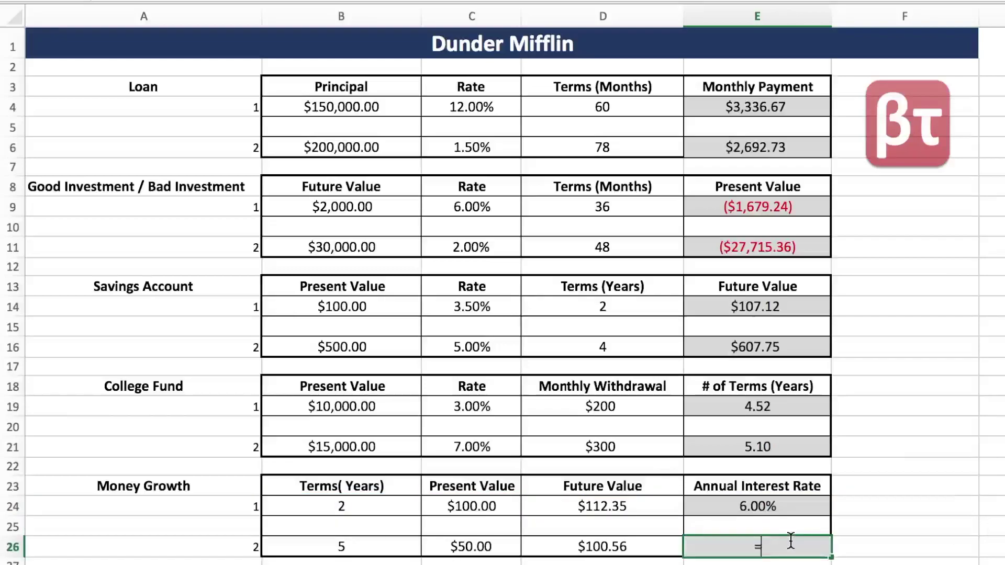
text(RATE()
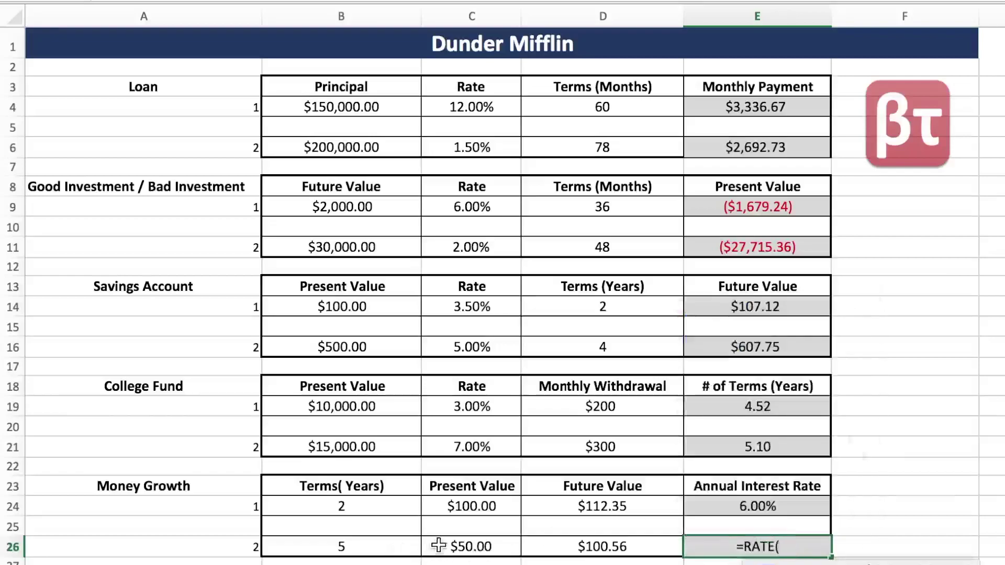
click(375, 553)
text(,,-)
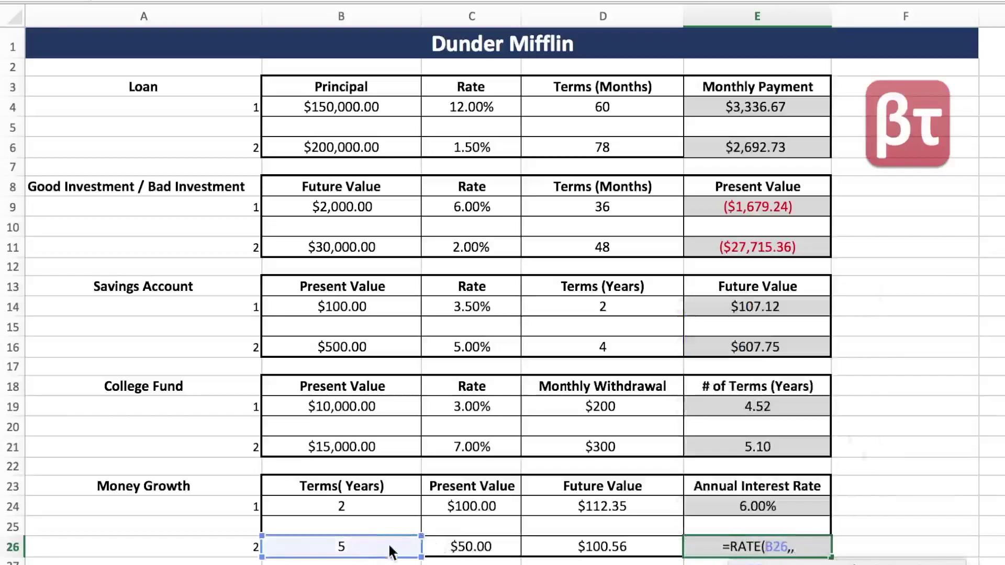
click(445, 541)
text(,)
click(534, 545)
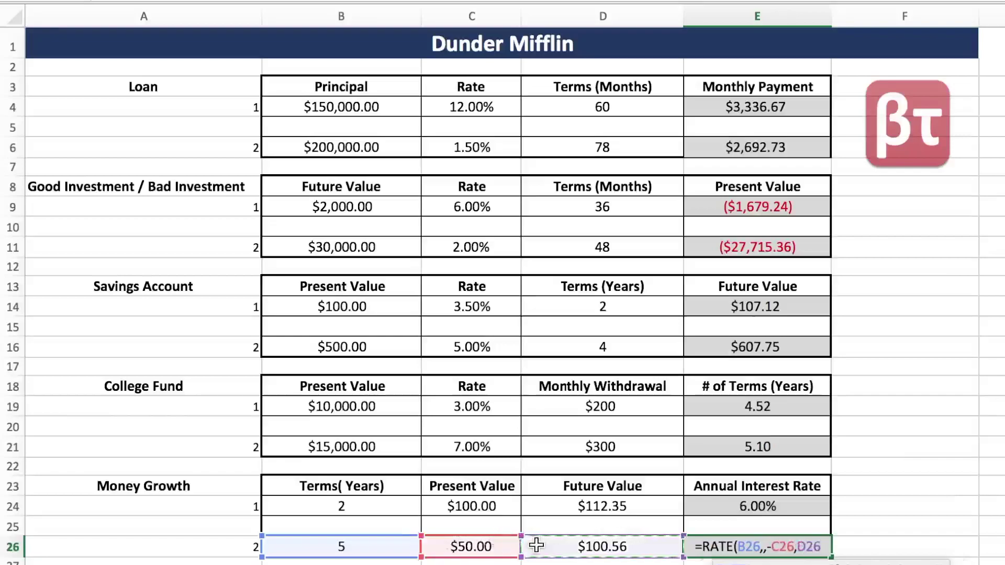
text())
key(Return)
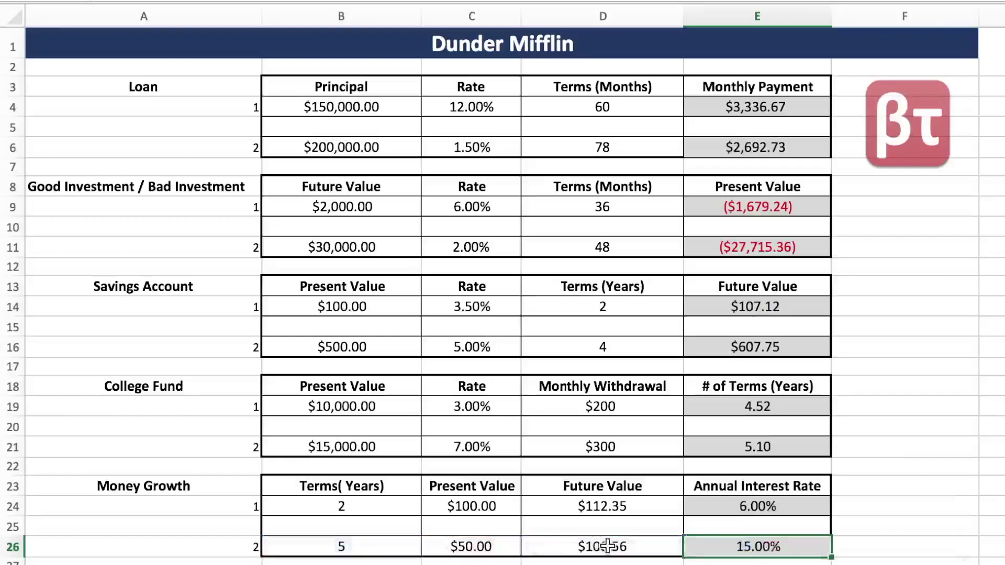